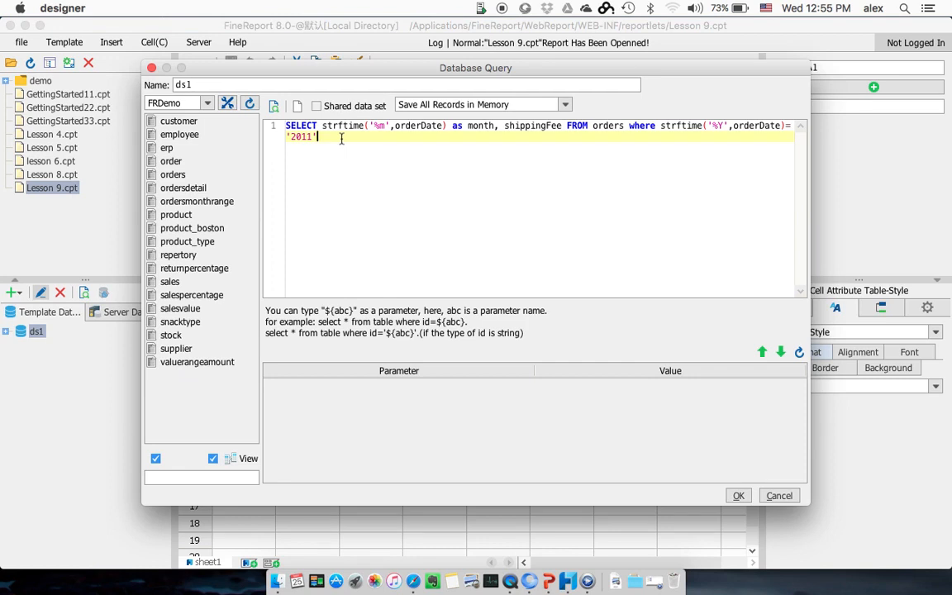
Step: Copy the whole ds1 query from Lesson 9.cpt, close it without changes and create a new workbook
key("super+a")
key("super+c")
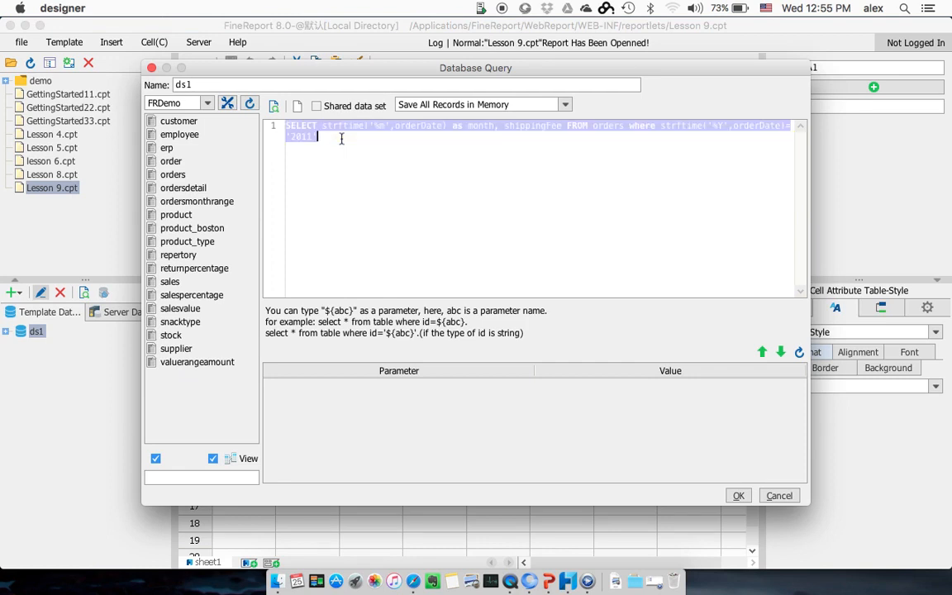
left_click(772, 495)
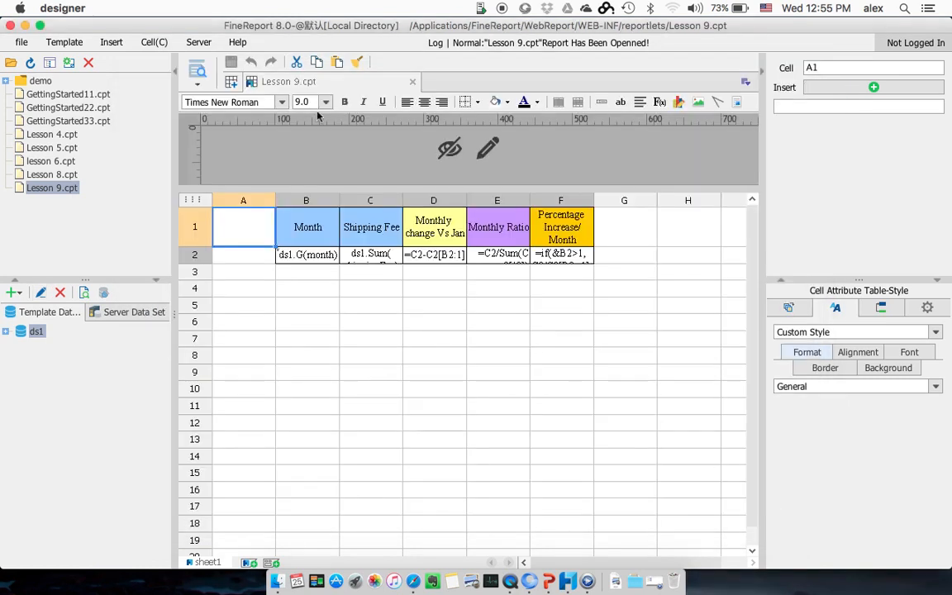
left_click(237, 83)
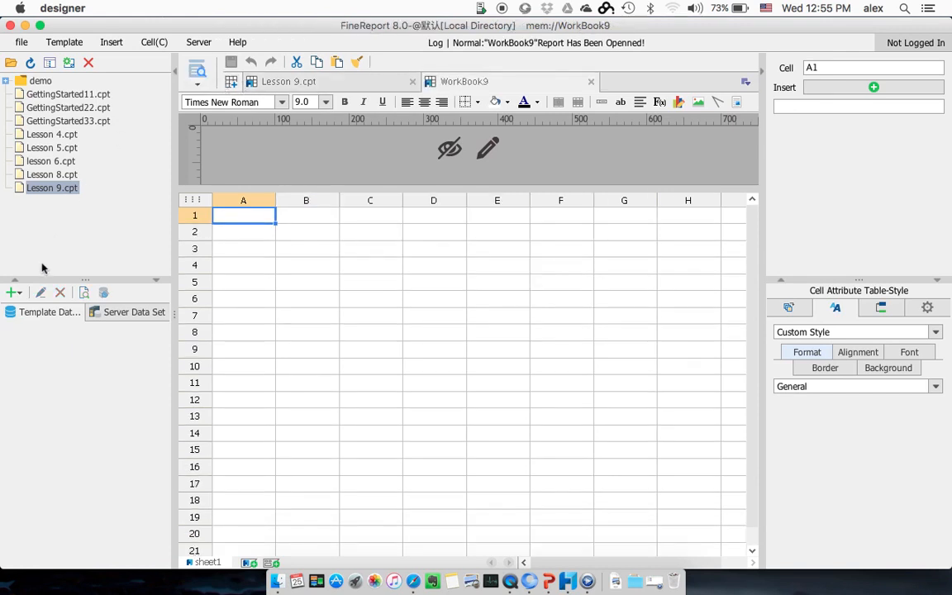
Step: Add a database query dataset named ds1 to the new workbook and paste the copied SQL into it
left_click(13, 292)
left_click(25, 314)
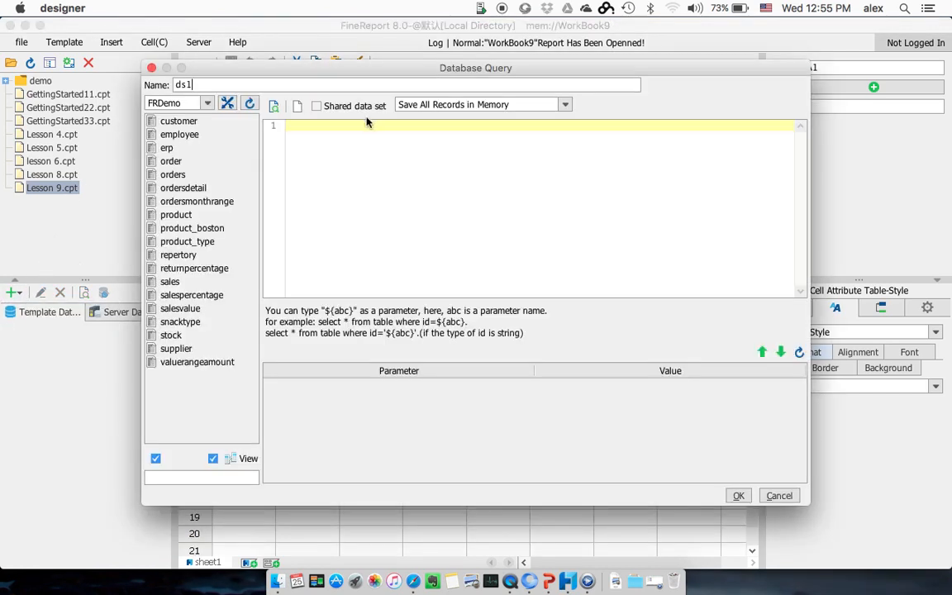
key("super+v")
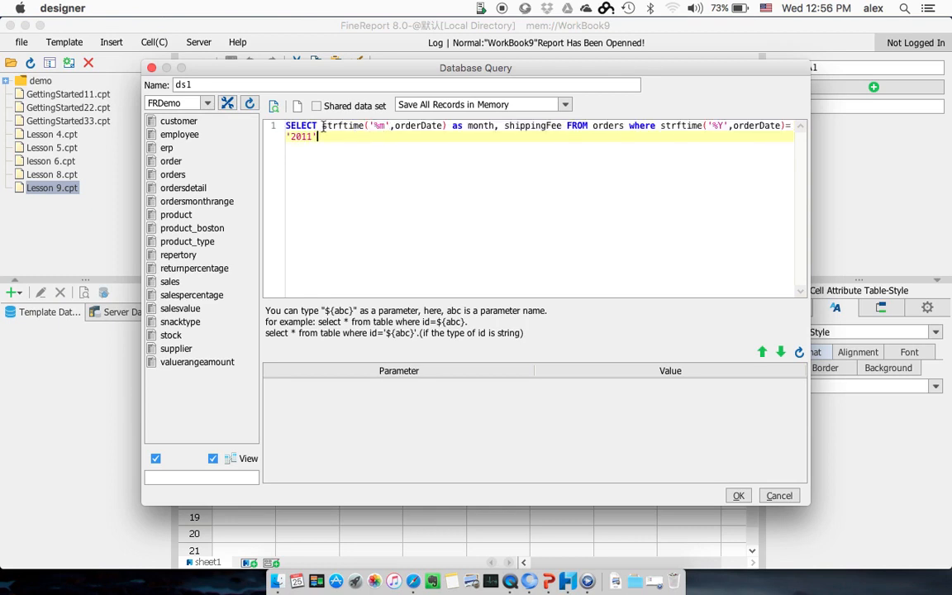
Step: Extend the query's WHERE clause with or strftime('%Y',orderDate)='2010'
left_click(661, 126)
key("shift+End")
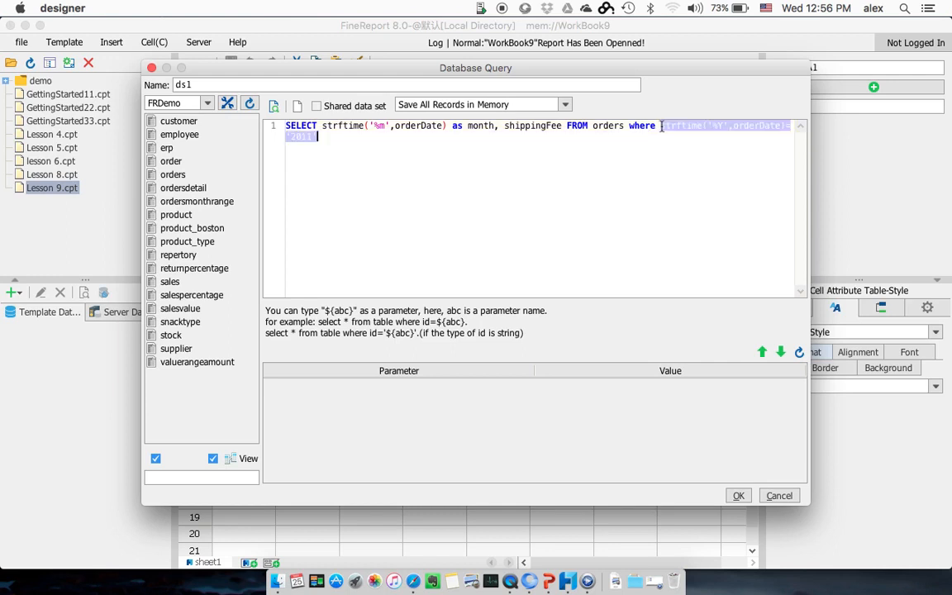
key("Right")
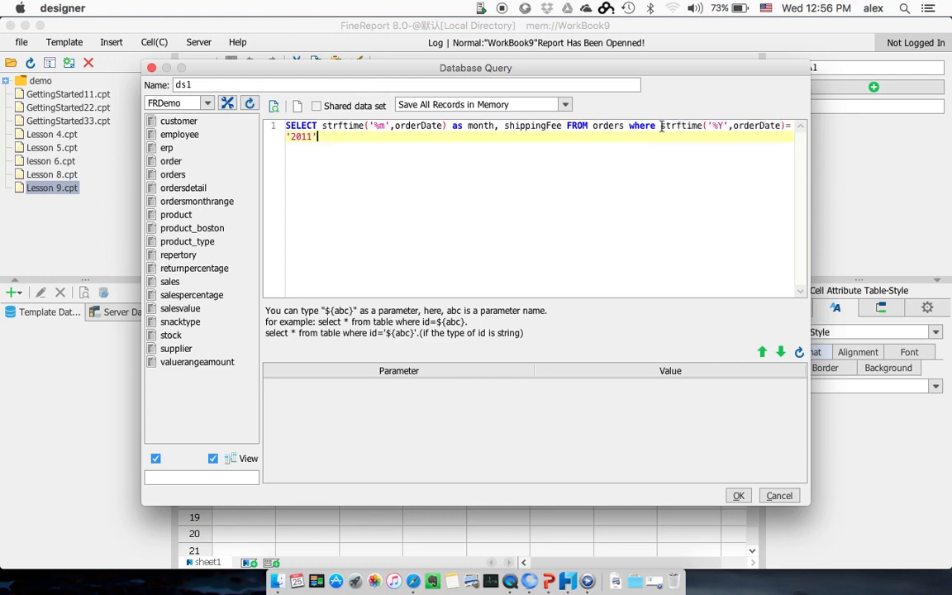
type("strftime('%Y',orderDate)='2011'")
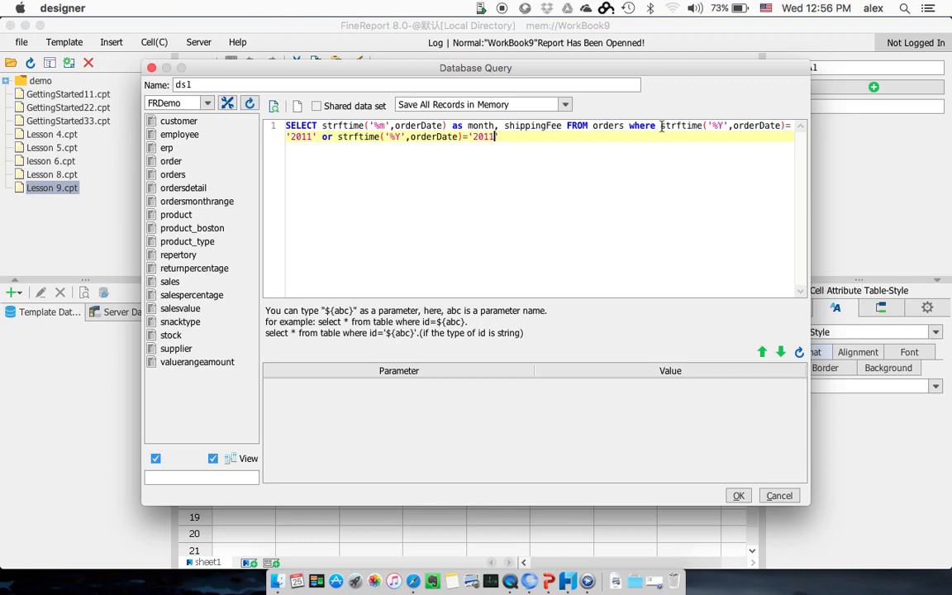
type("'")
Step: Duplicate the expression strftime('%m',orderDate) as month in the SELECT list, separating the copies with a comma
left_click(496, 126)
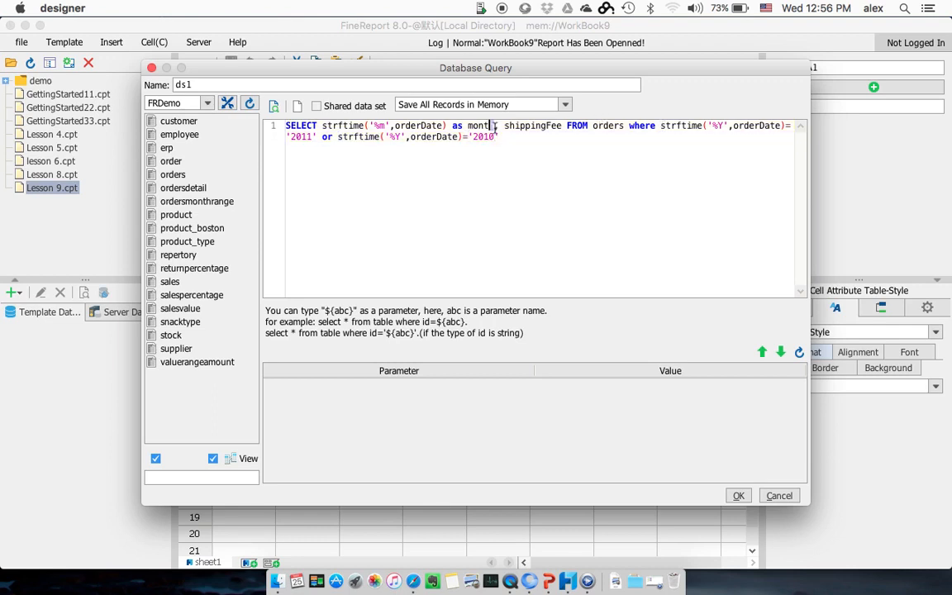
key("shift+Left")
key("shift+Left")
key("shift+Left")
key("shift+Left")
key("shift+Left")
key("shift+Left")
key("shift+Left")
key("shift+Left")
key("shift+Left")
key("shift+Left")
key("shift+Left")
key("shift+Left")
key("shift+Left")
key("shift+Left")
key("shift+Left")
key("shift+Left")
key("shift+Left")
key("shift+Left")
key("shift+Left")
key("shift+Left")
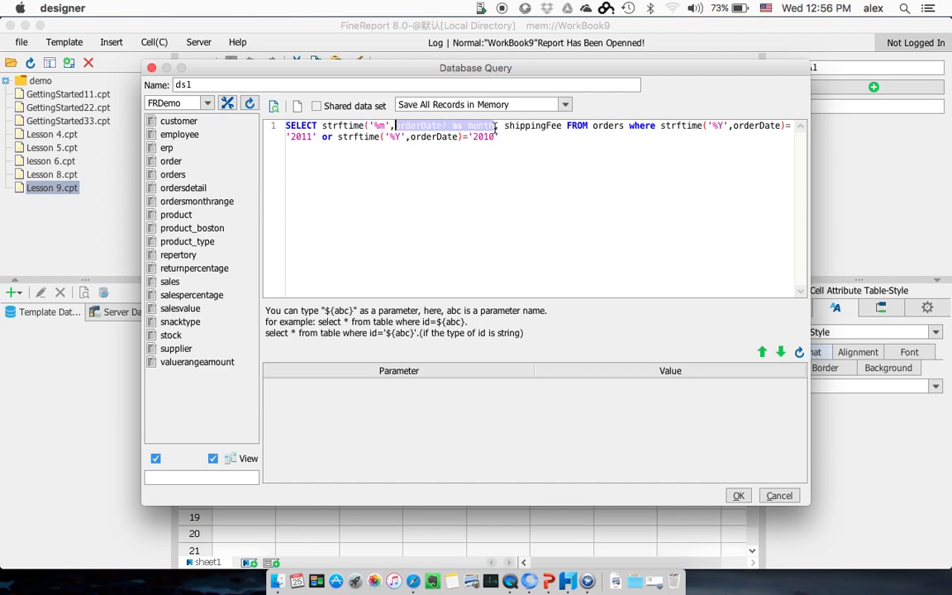
key("shift+Left")
key("shift+Left")
key("shift+Left")
key("shift+Left")
key("shift+Left")
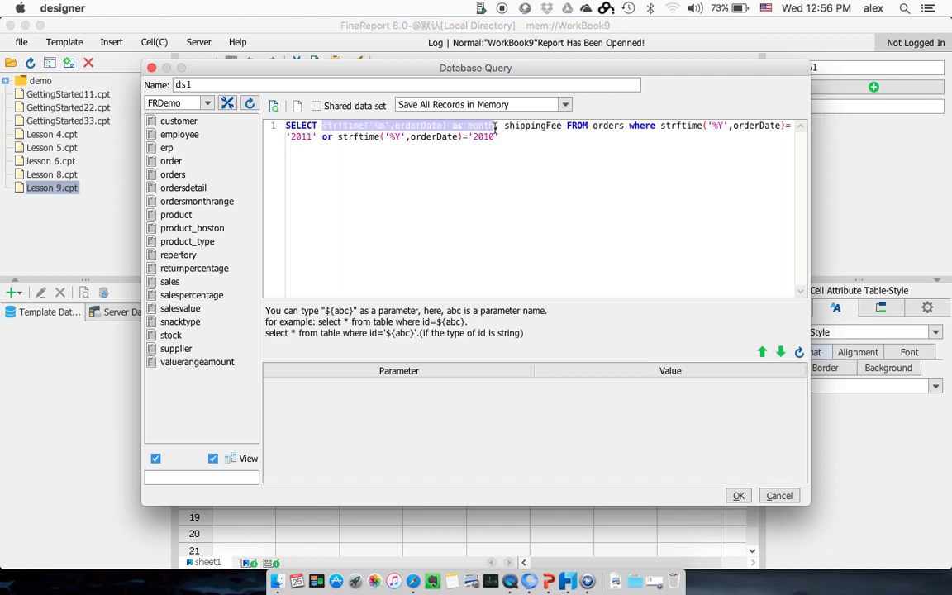
key("super+c")
key("Right")
key("super+v")
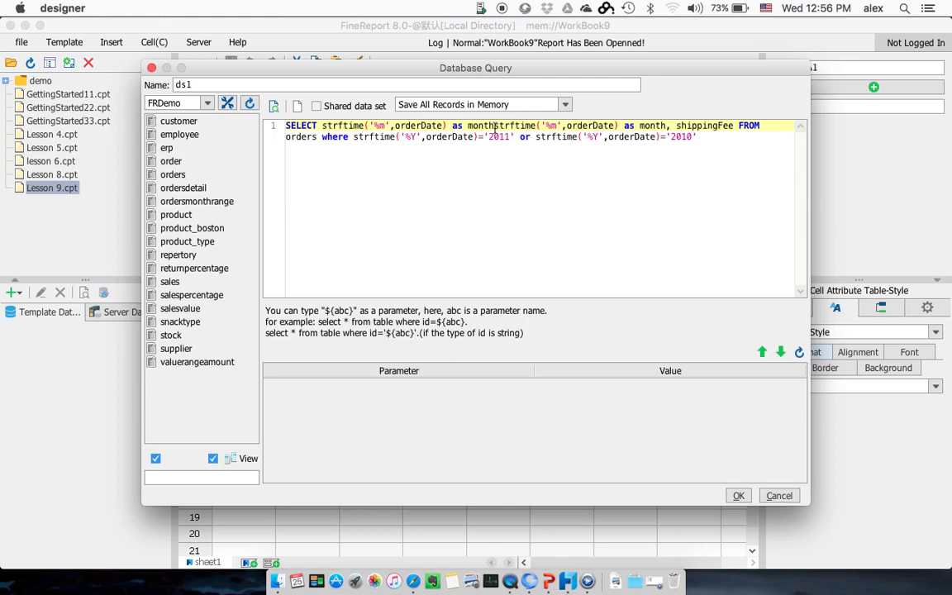
type(",")
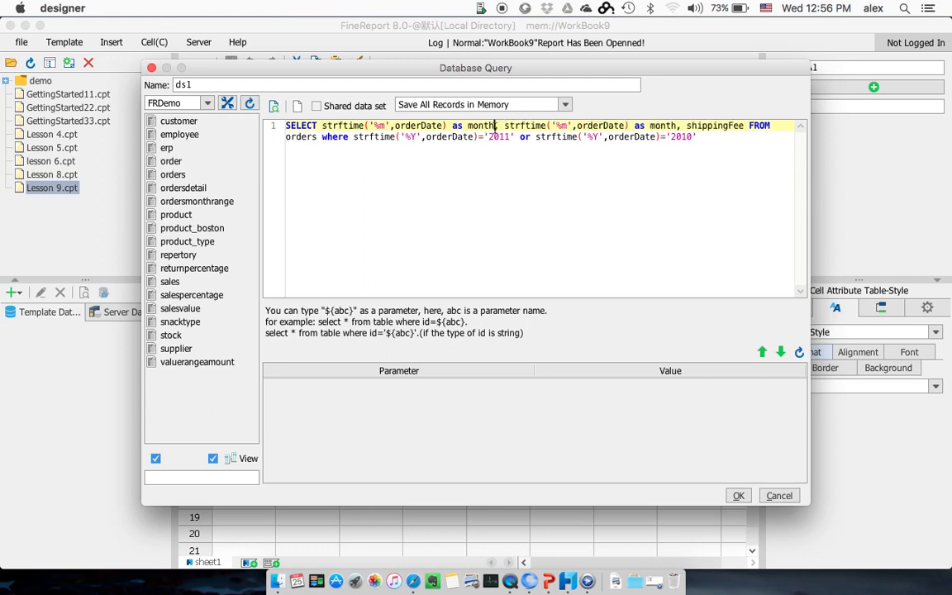
Step: Change the first duplicated expression to strftime('%Y',orderDate) as year
key("BackSpace")
key("BackSpace")
key("BackSpace")
key("BackSpace")
key("BackSpace")
type("ye")
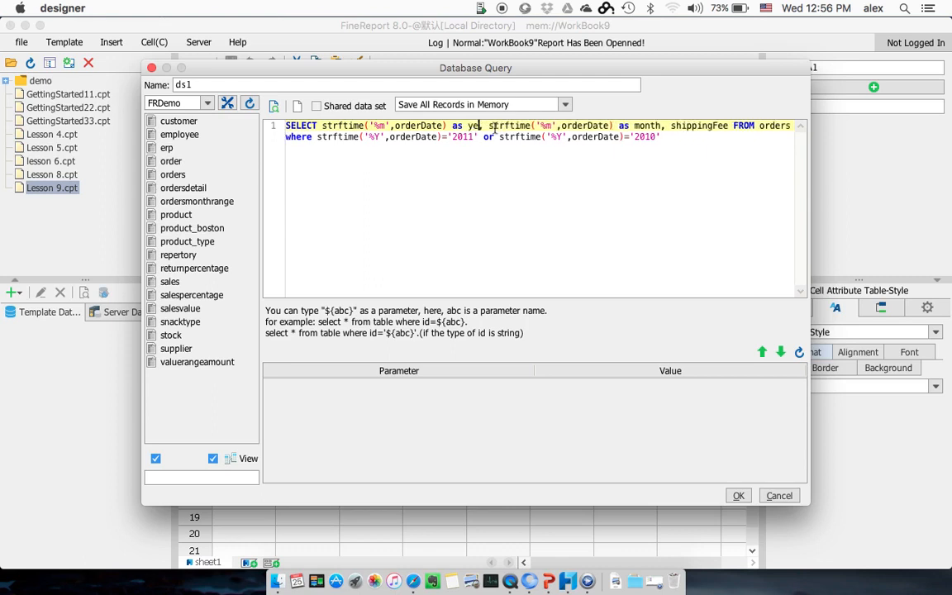
type("ar")
key("Left")
key("Left")
key("Left")
key("Left")
key("Left")
key("Left")
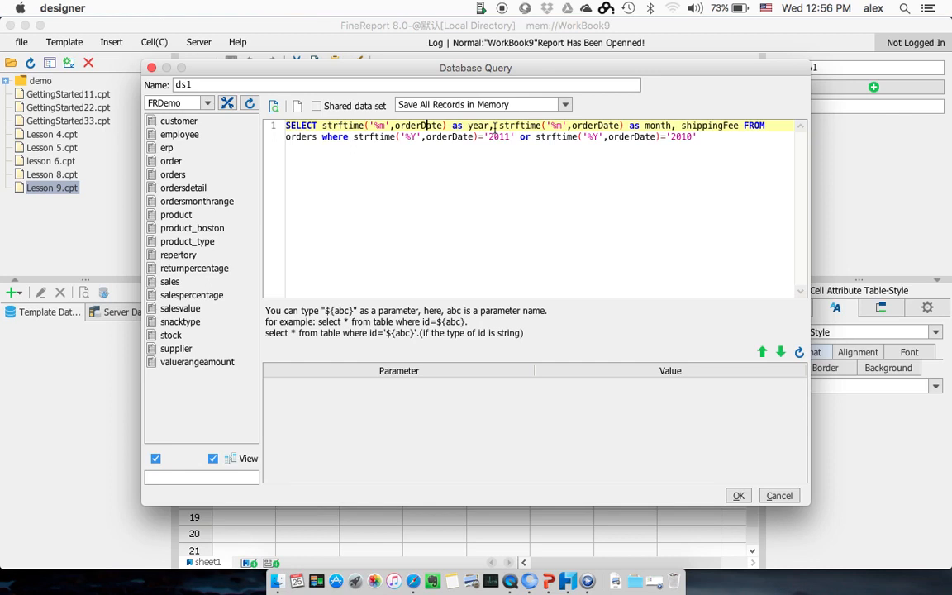
key("BackSpace")
type("Y")
Step: Preview the query's year, month and shippingFee rows, and save the ds1 dataset
left_click(274, 105)
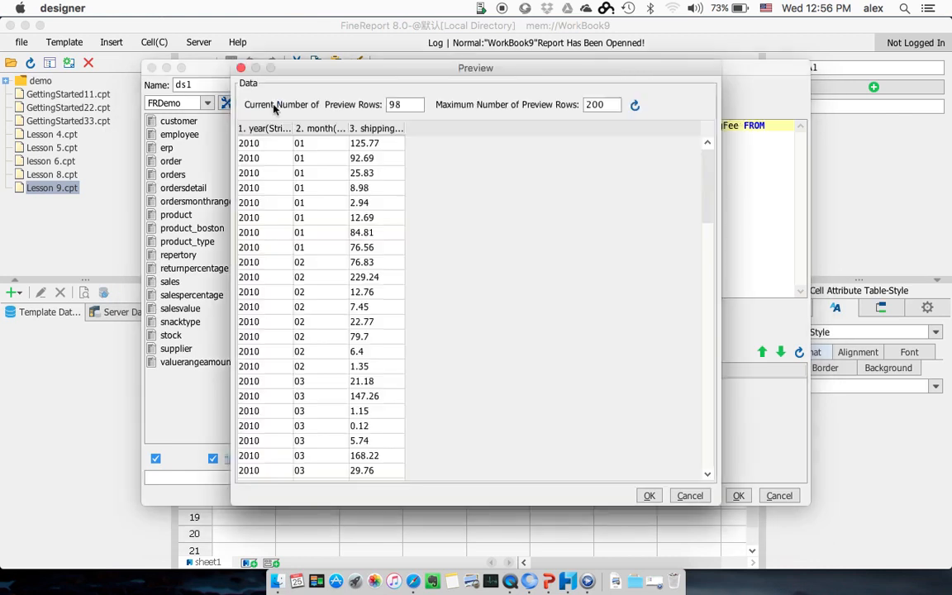
scroll(301, 239, "down", 15)
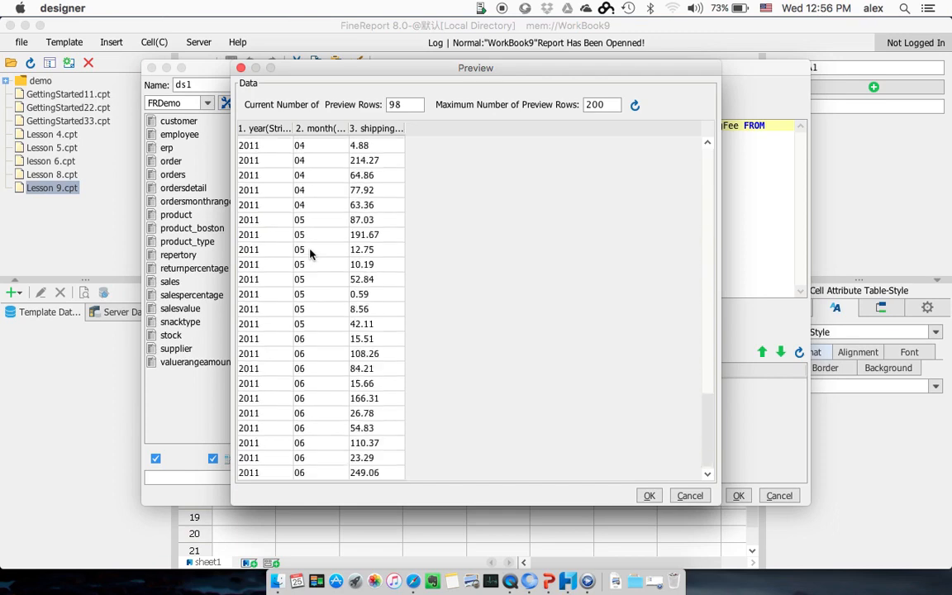
left_click(648, 495)
left_click(737, 496)
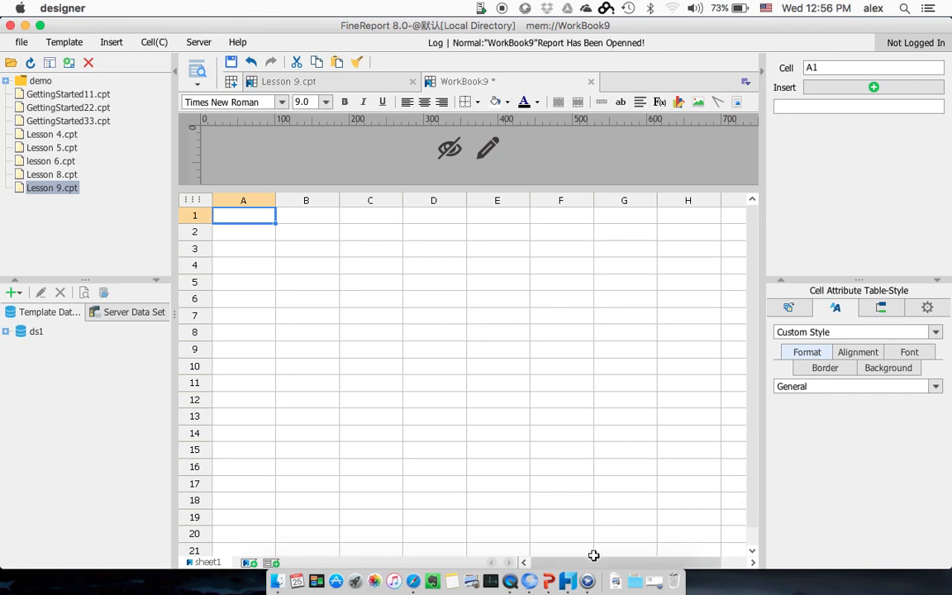
Step: Place the ds1 fields year, month and shippingFee in cells A2, B2 and C2
left_click(6, 332)
left_click(51, 346)
left_click_drag(50, 348, 238, 235)
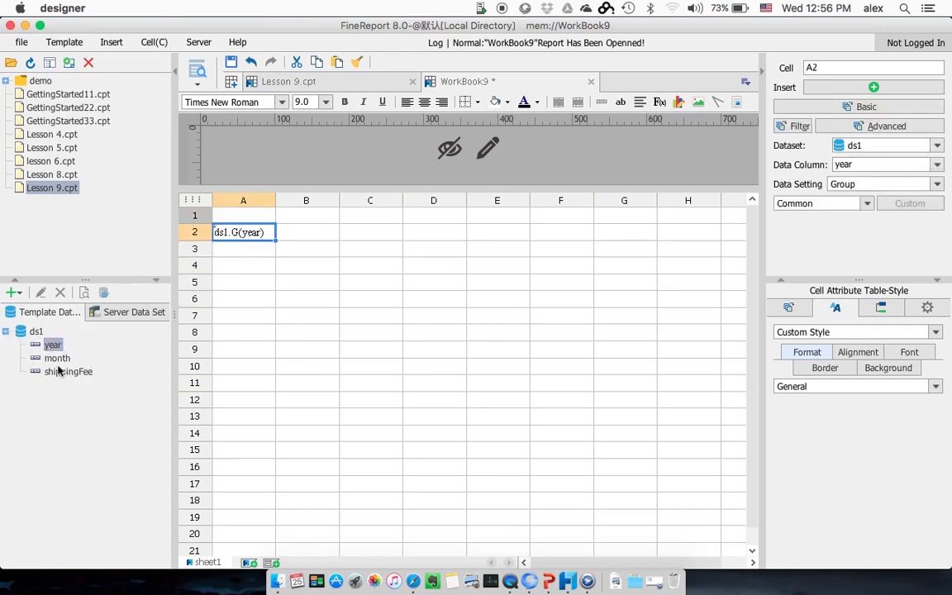
left_click_drag(57, 361, 299, 232)
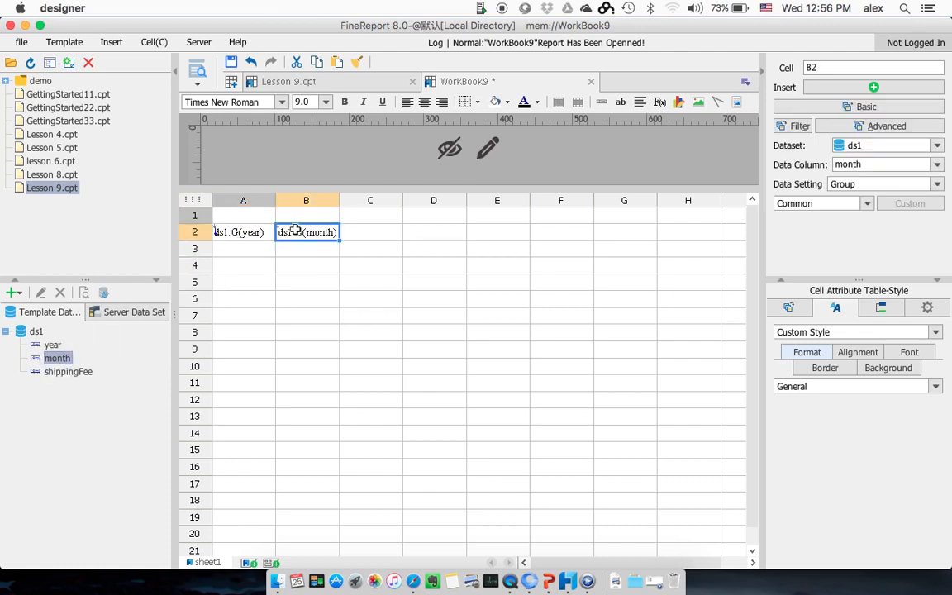
left_click_drag(71, 372, 358, 238)
Step: Enter the column headings Year, Month and Fee in cells A1, B1 and C1
left_click(242, 213)
type("Year")
key("Return")
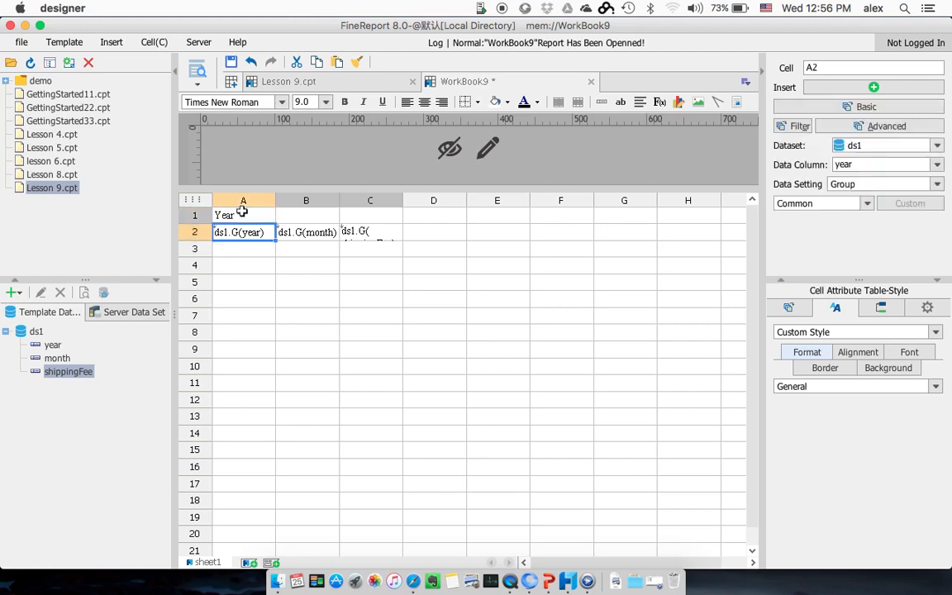
key("Up")
key("Right")
type("Month")
key("Return")
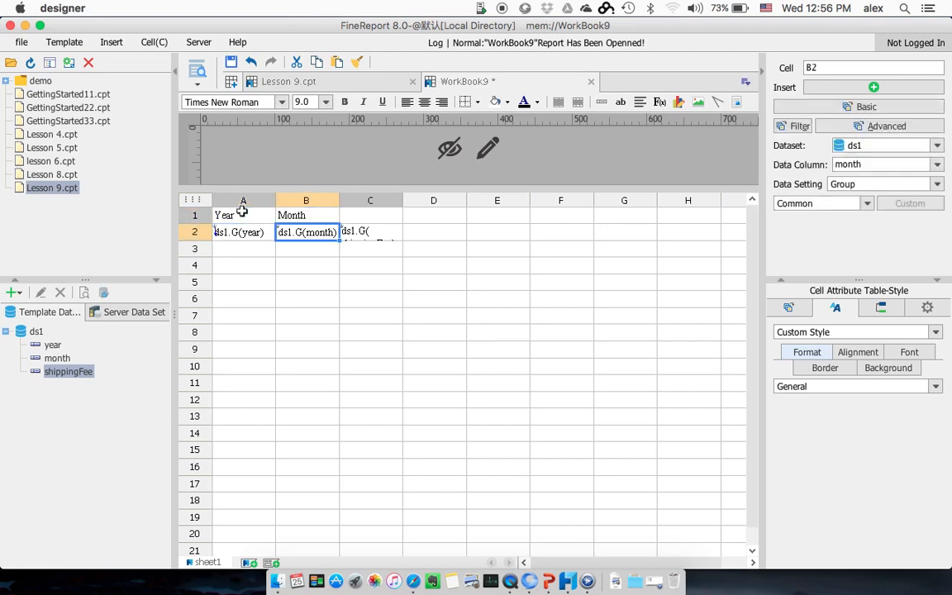
key("Up")
key("Right")
type("Fee")
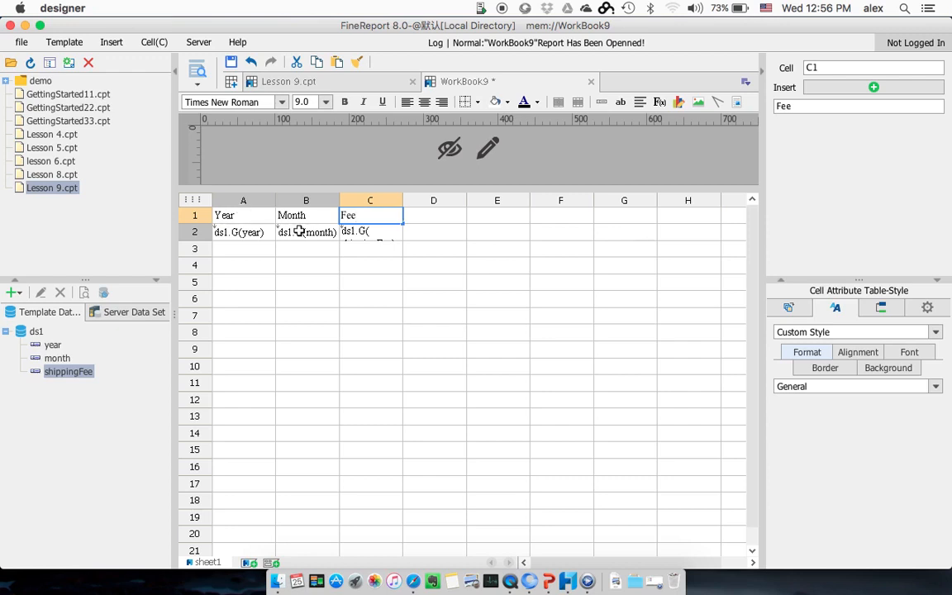
Step: Centre the contents of cells A1:C2 and apply borders around all of them
left_click(340, 251)
left_click(372, 230)
left_click_drag(372, 229, 220, 215)
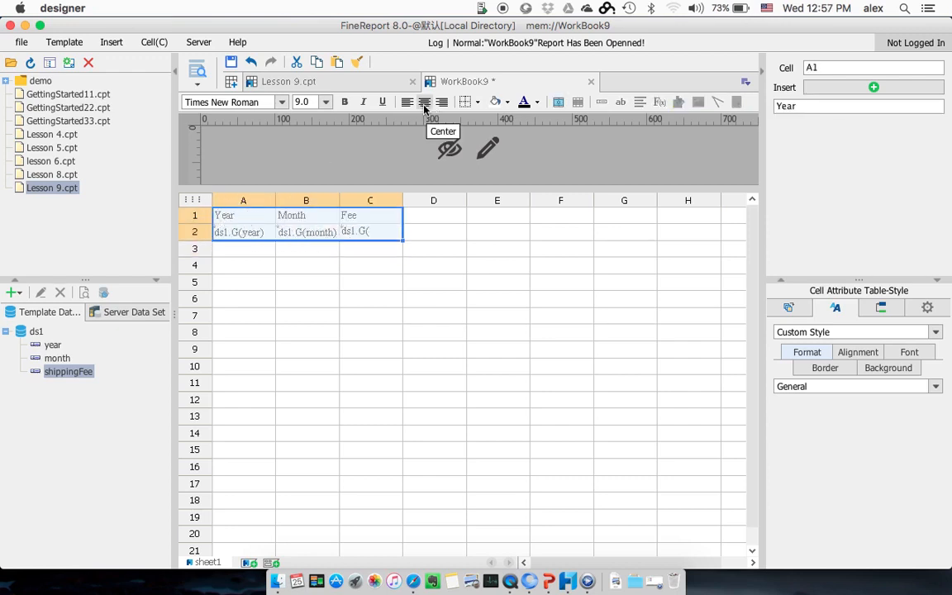
left_click(424, 103)
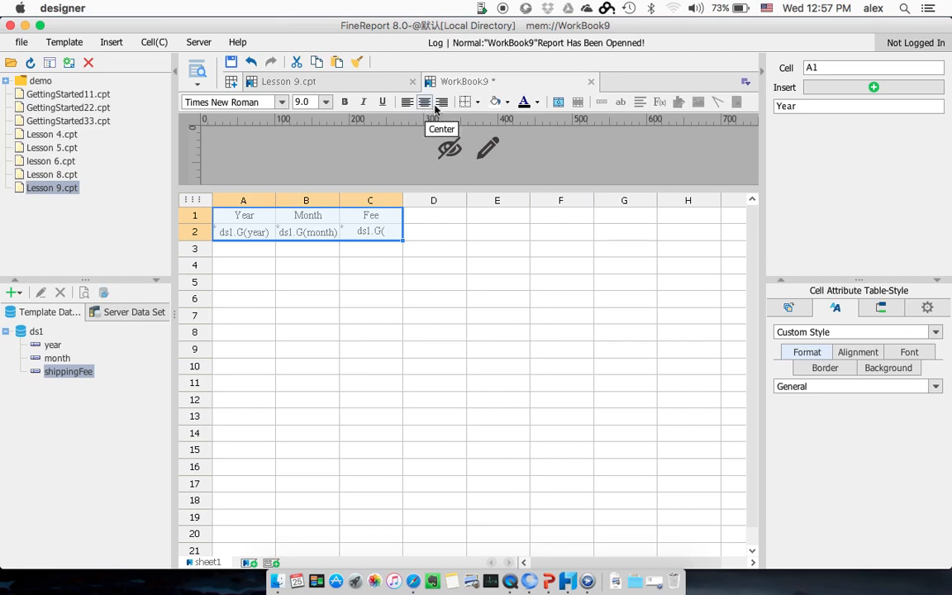
left_click(478, 102)
left_click(487, 152)
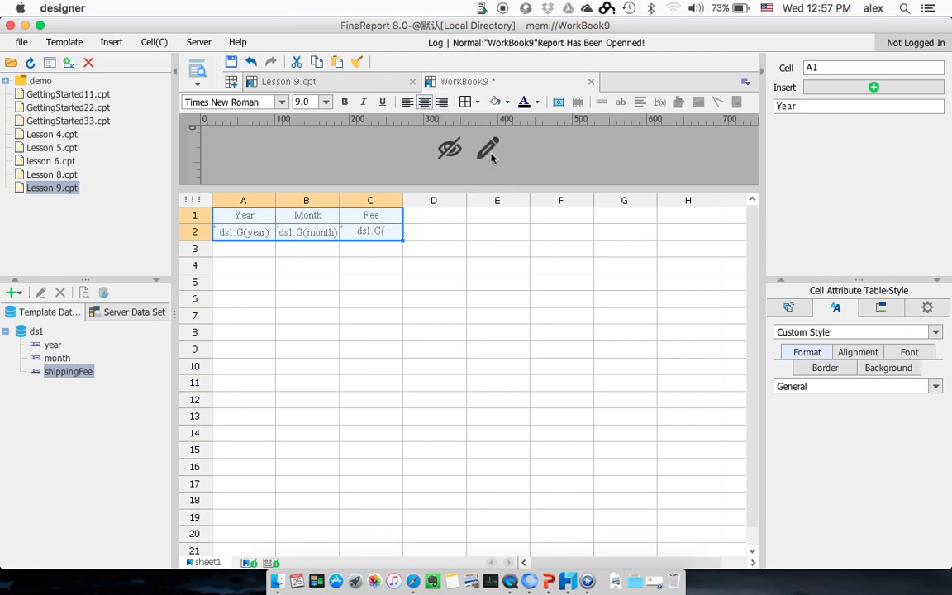
Step: Fill cells A1:C2 with a sky blue background
left_click(392, 216)
left_click_drag(355, 219, 228, 225)
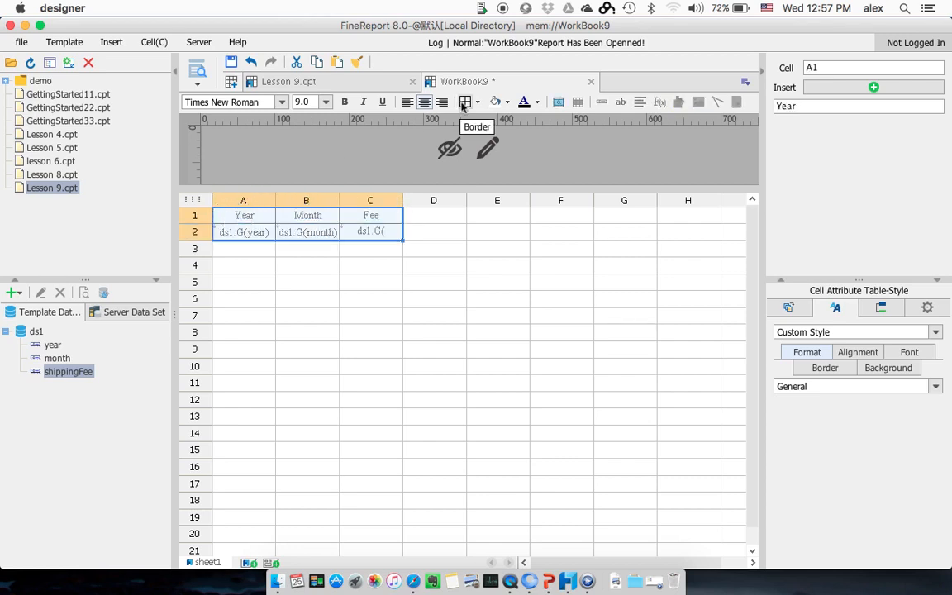
left_click(508, 104)
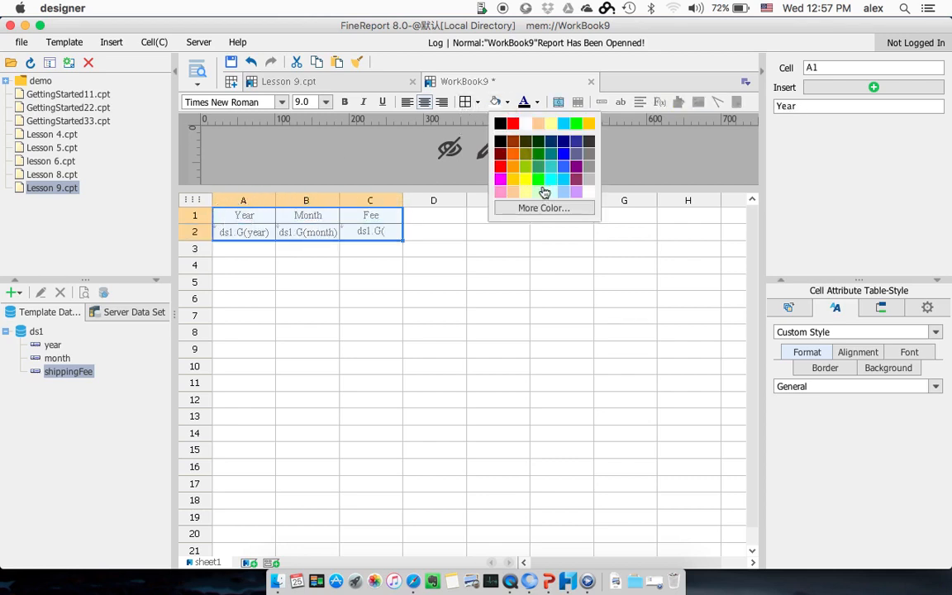
left_click(559, 180)
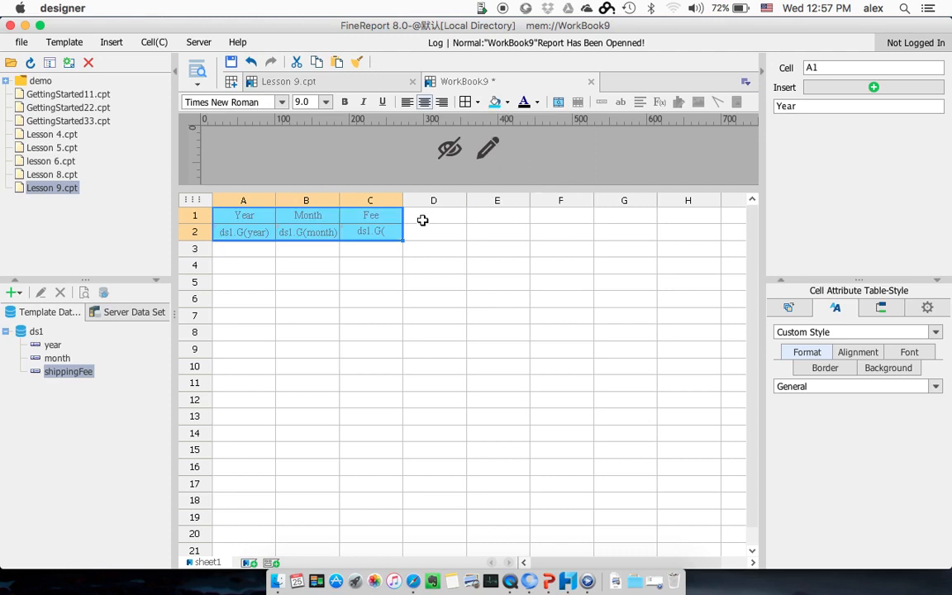
Step: Bring up Lesson 9.cpt and refresh the template file list
left_click(21, 42)
double_click(44, 192)
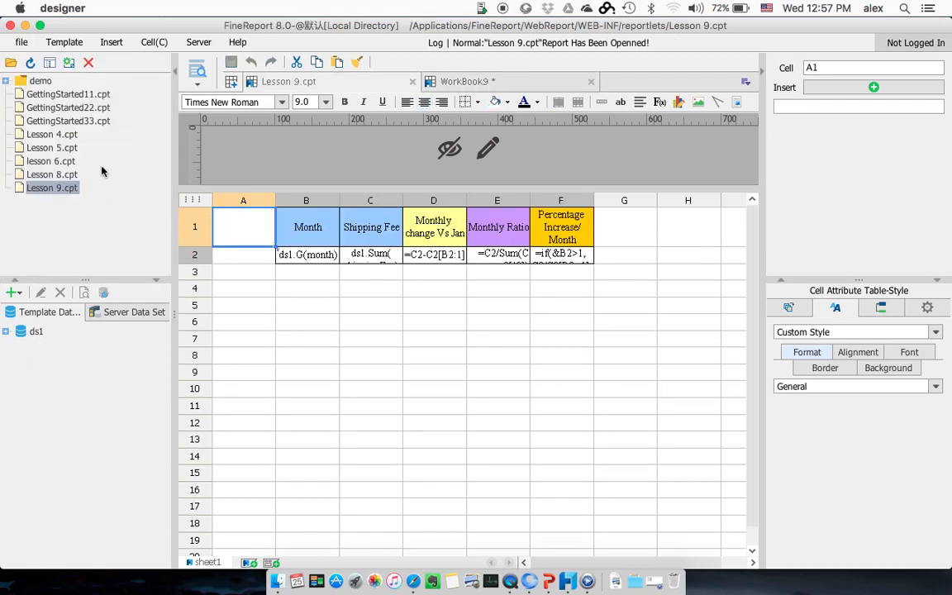
left_click(30, 63)
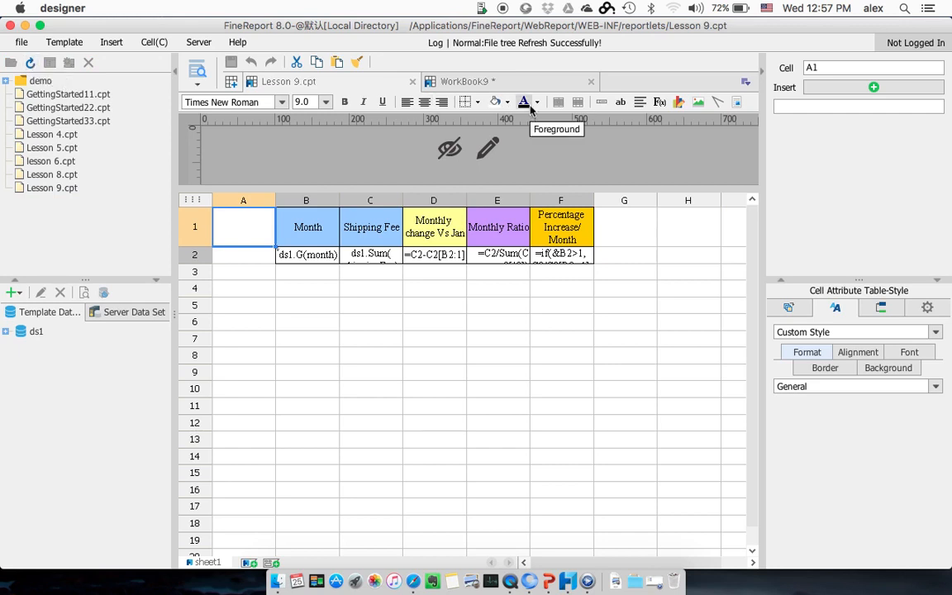
Step: Return to WorkBook9 and fill the heading cells A1:C1 with light yellow
left_click(515, 84)
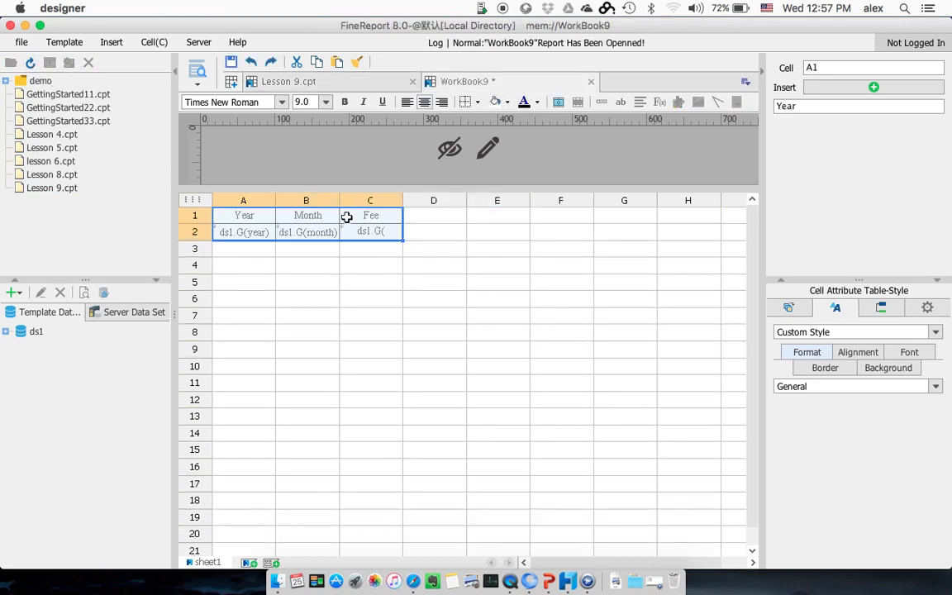
left_click(361, 215)
left_click_drag(361, 214, 245, 215)
left_click(496, 101)
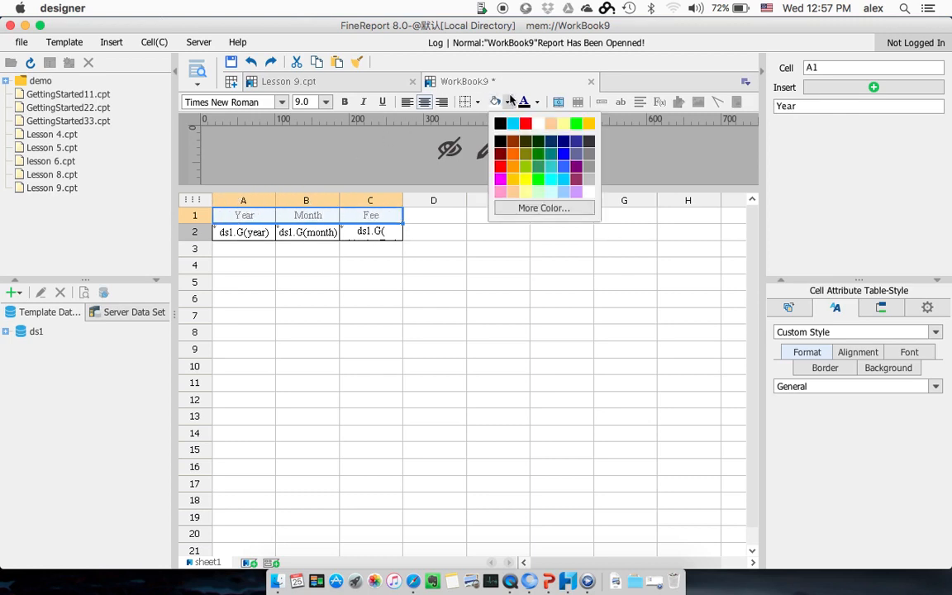
left_click(526, 196)
left_click(460, 231)
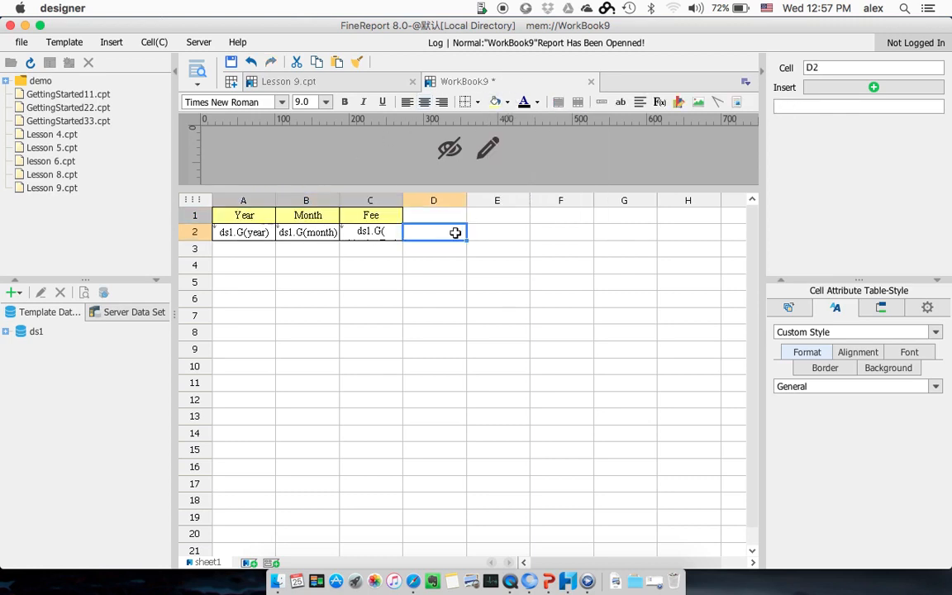
Step: Set the data setting of the shippingFee cell C2 to Summary with Sum
left_click(376, 231)
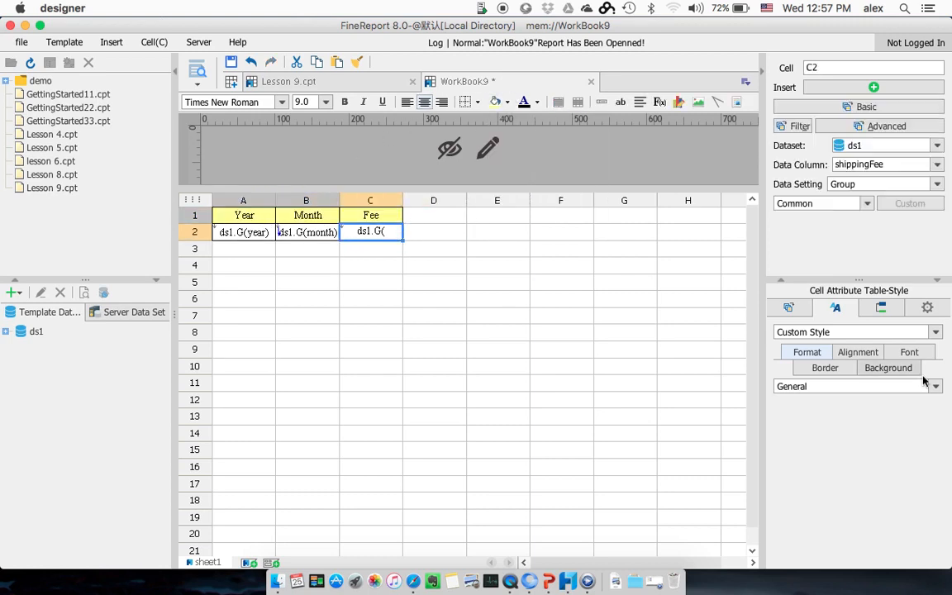
left_click(881, 185)
left_click(861, 223)
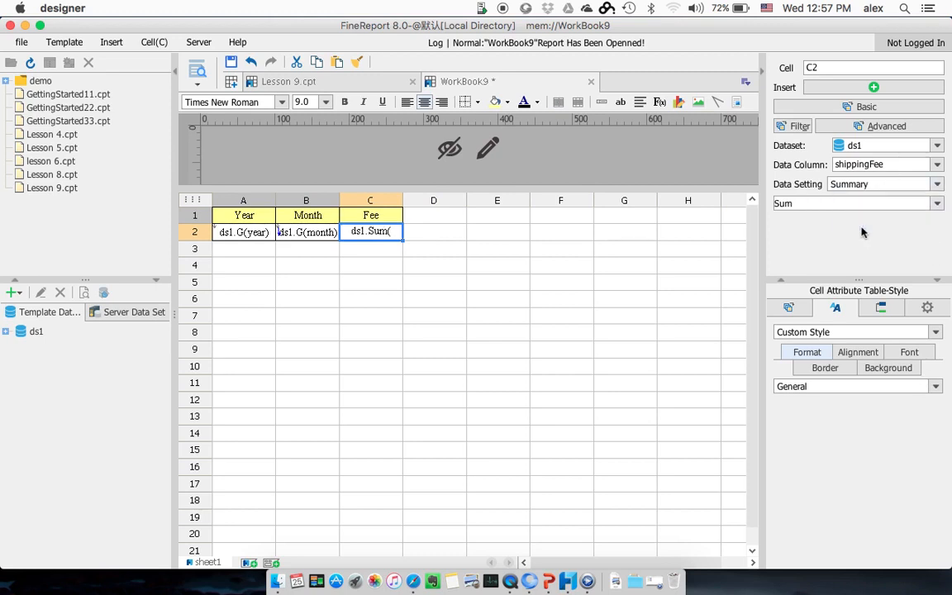
Step: Merge cells A3:C3 and enter the label "Total No. of Month for Fee >400:" in the merged cell
left_click(260, 251)
left_click_drag(260, 251, 375, 246)
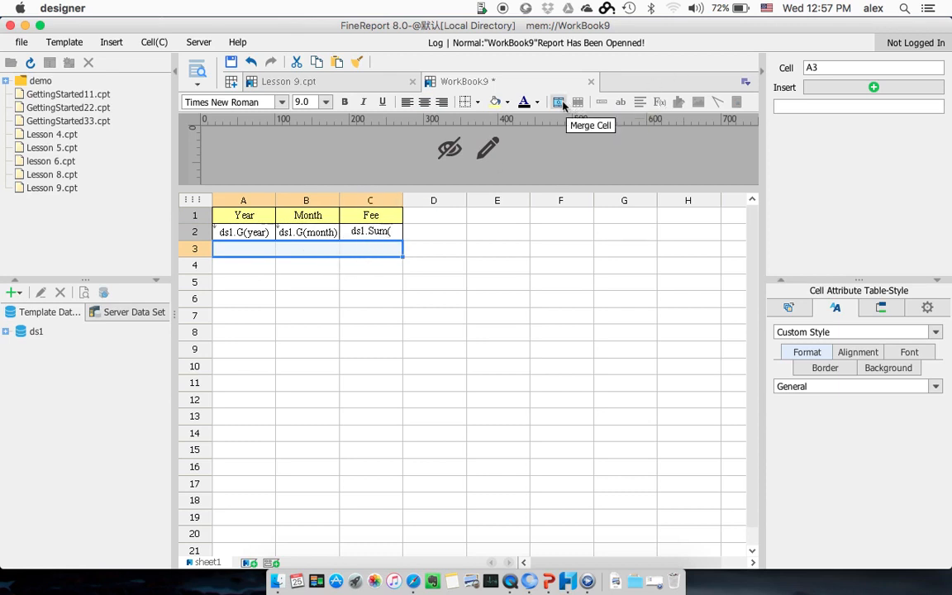
left_click(558, 102)
type("To")
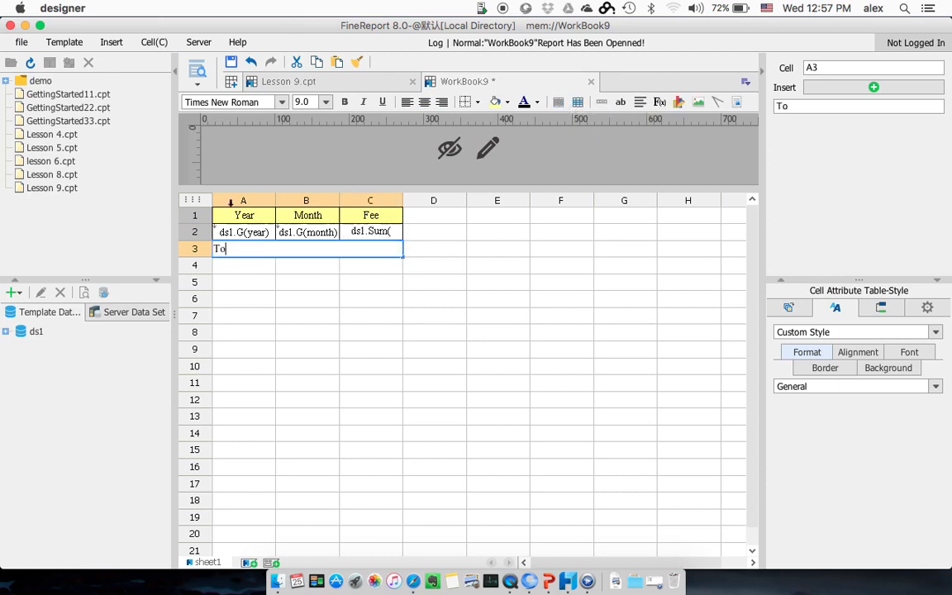
type("tal No. of Month")
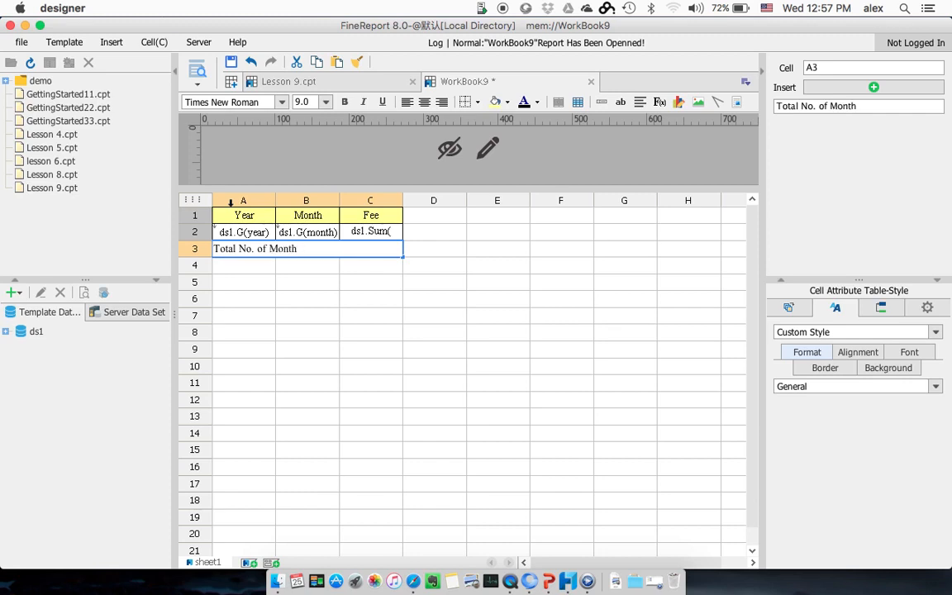
type(" for Fee >400:")
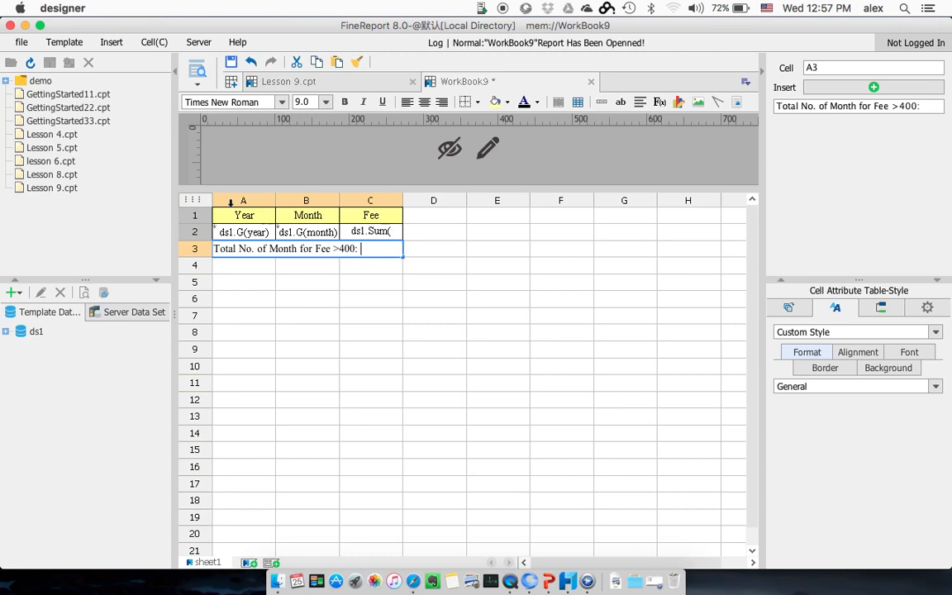
key("Return")
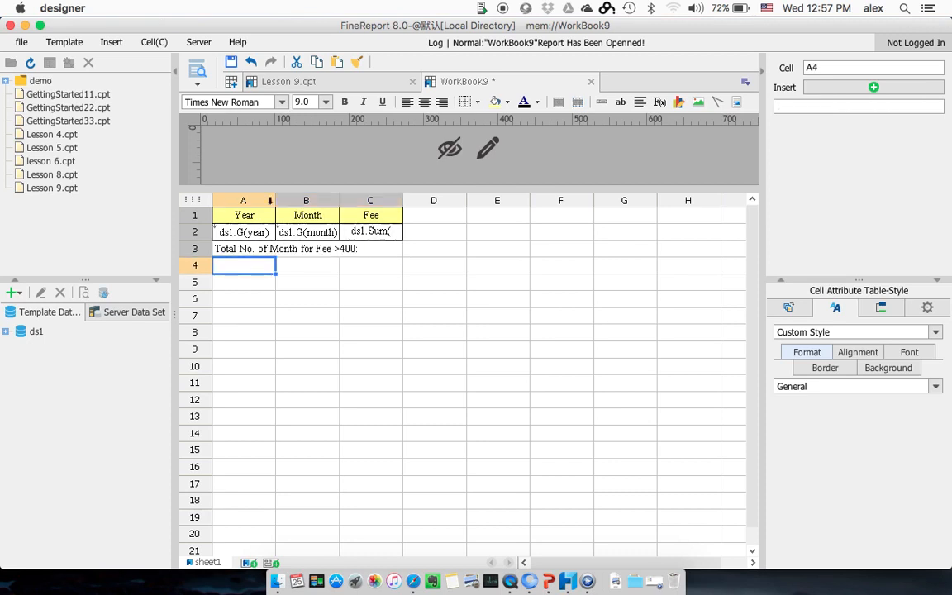
Step: Save the template under the new name lesson 10 and preview it in the browser
left_click(388, 232)
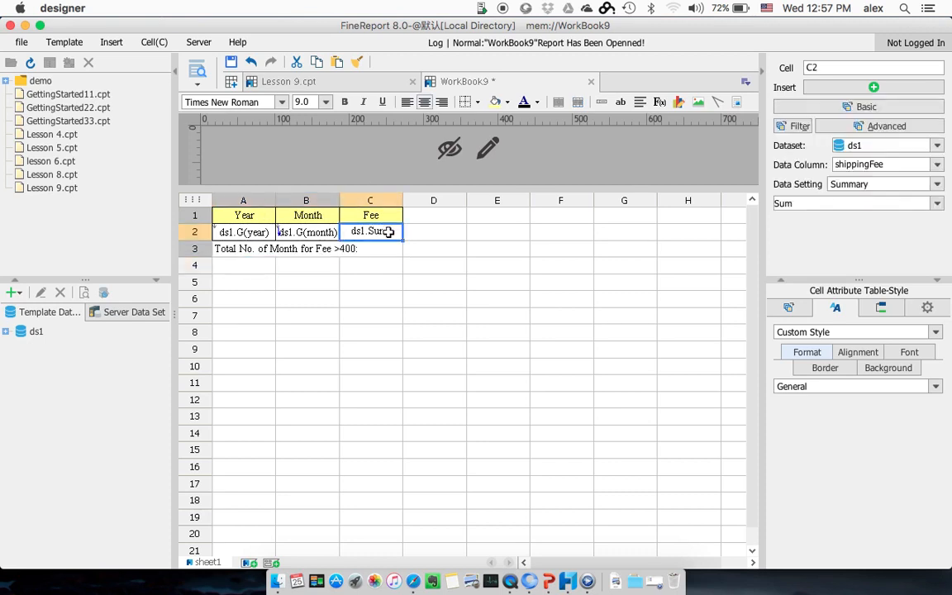
left_click(430, 216)
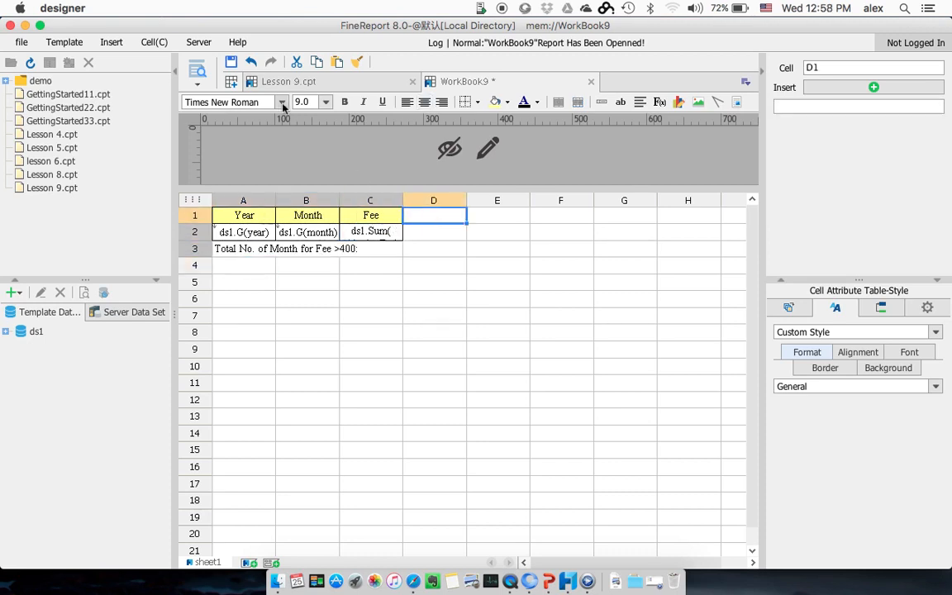
left_click(22, 42)
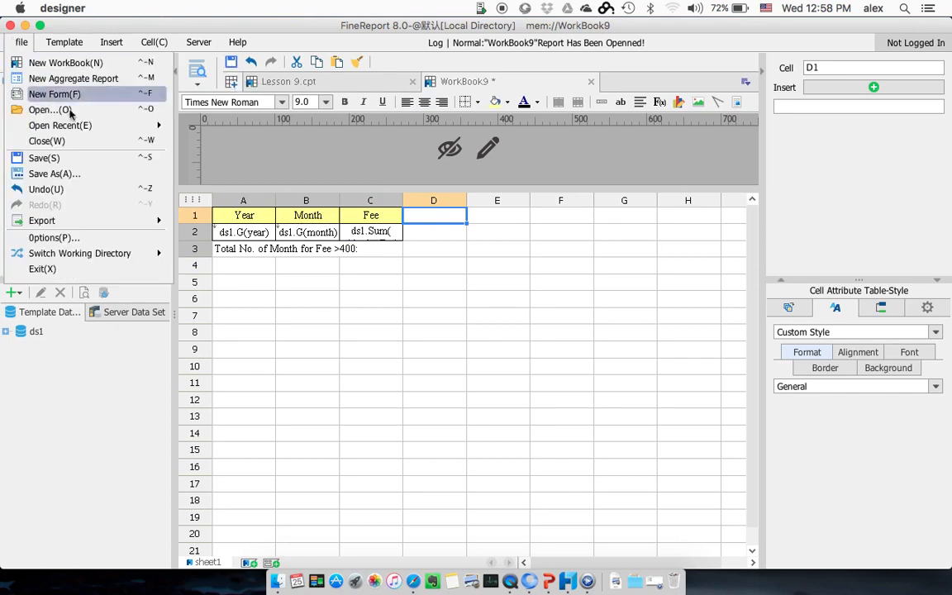
left_click(77, 173)
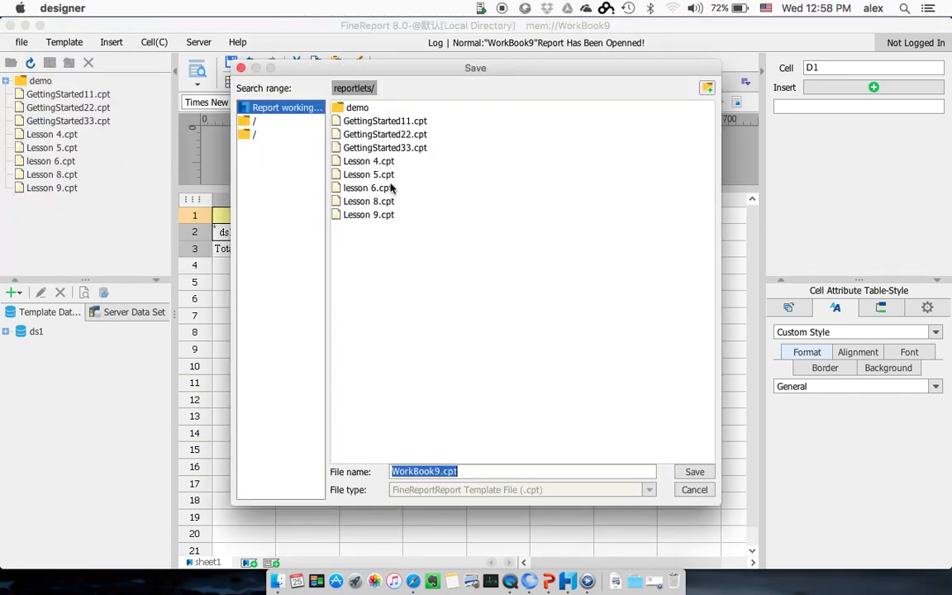
left_click(445, 473)
key("BackSpace")
key("BackSpace")
key("BackSpace")
key("BackSpace")
key("BackSpace")
key("BackSpace")
key("BackSpace")
key("BackSpace")
key("BackSpace")
type("jjless")
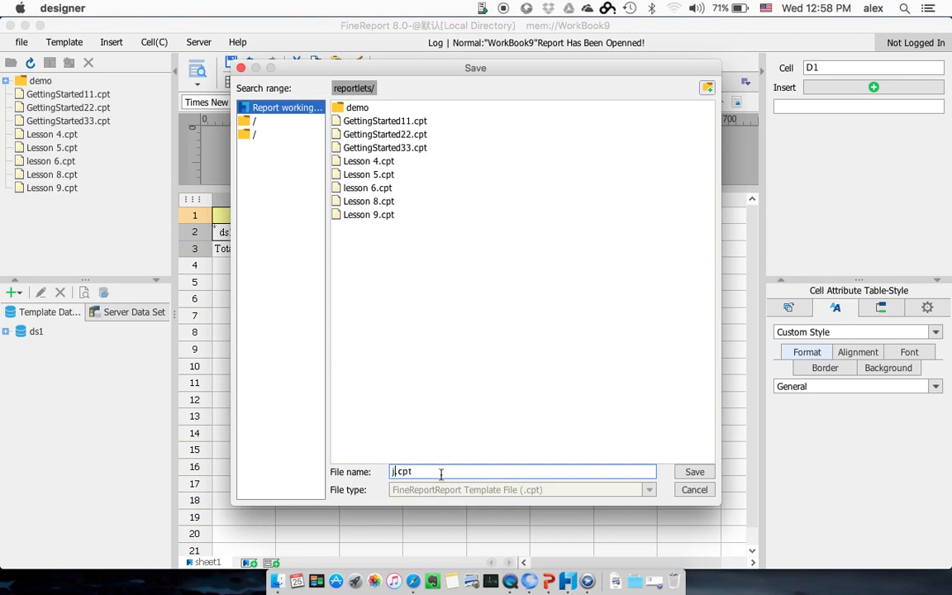
key("BackSpace")
key("BackSpace")
key("BackSpace")
key("BackSpace")
key("BackSpace")
key("BackSpace")
type("lesson 10")
key("Return")
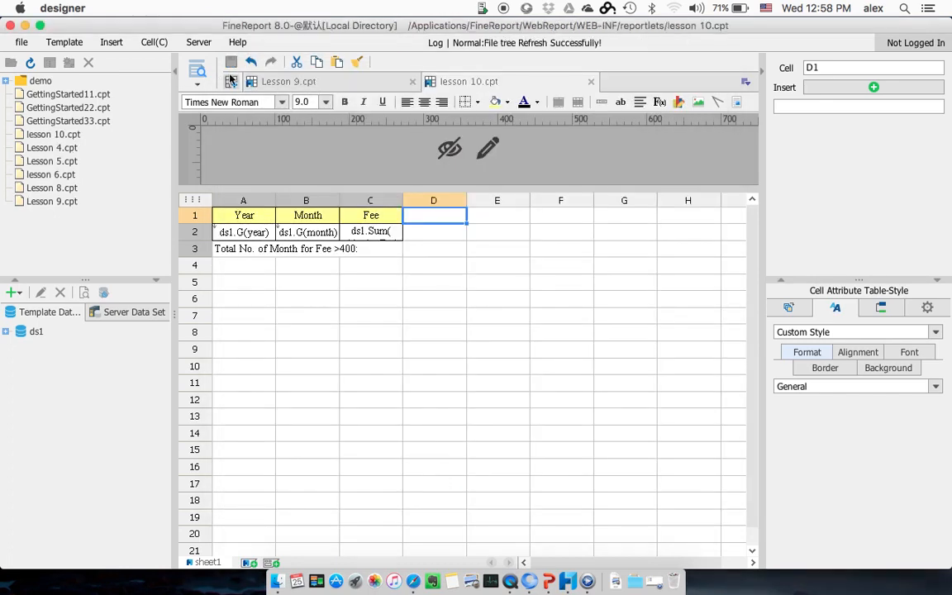
left_click(197, 70)
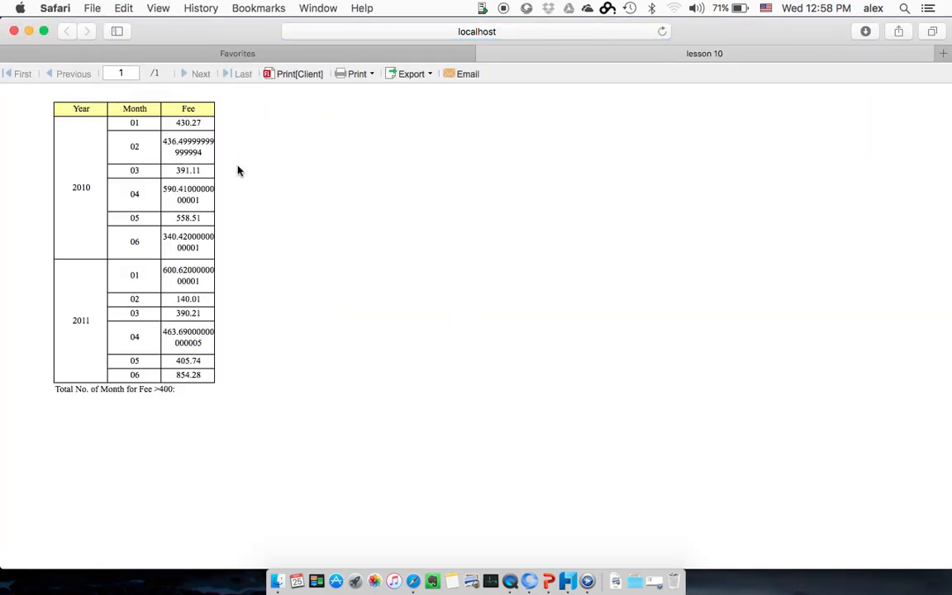
Step: Back in the designer, format cell C2 as Currency with the ¤#0 pattern and preview the updated report in the browser
key("super+Tab")
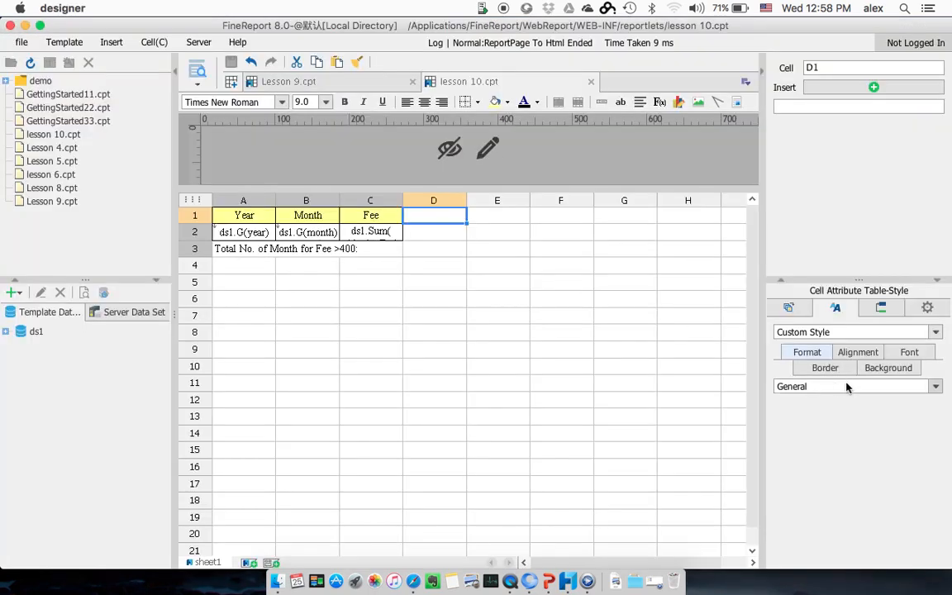
left_click(376, 233)
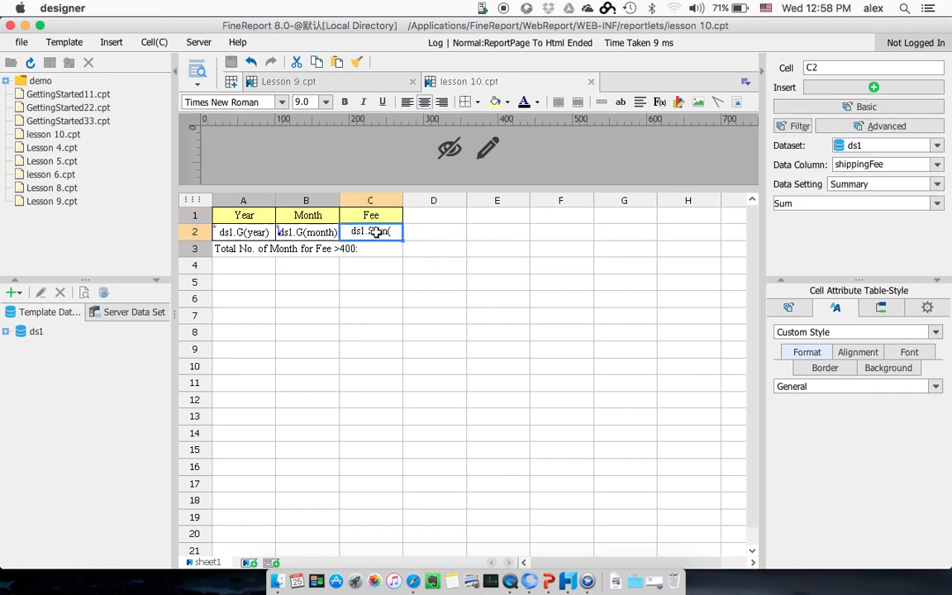
left_click(801, 384)
left_click(789, 427)
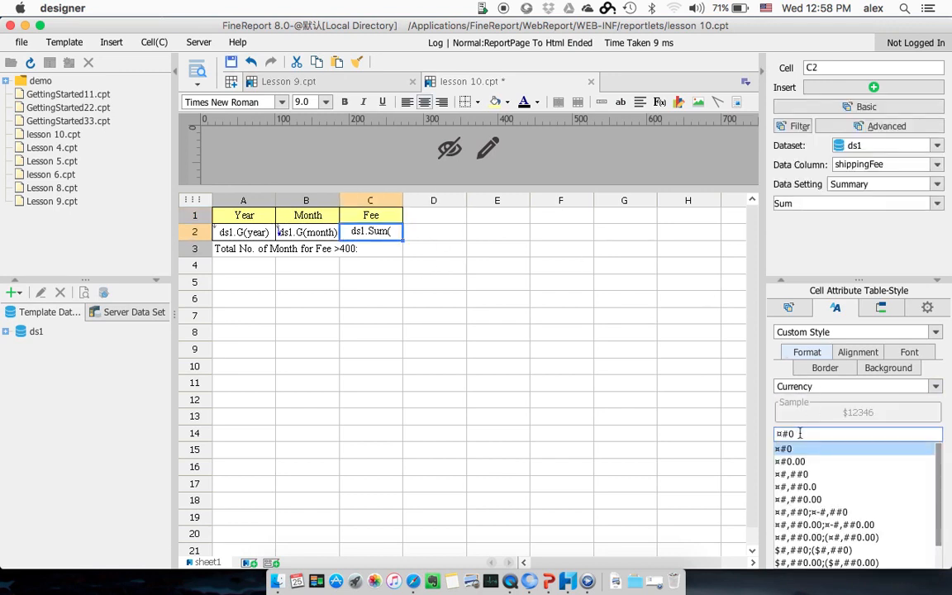
left_click(395, 283)
left_click(198, 66)
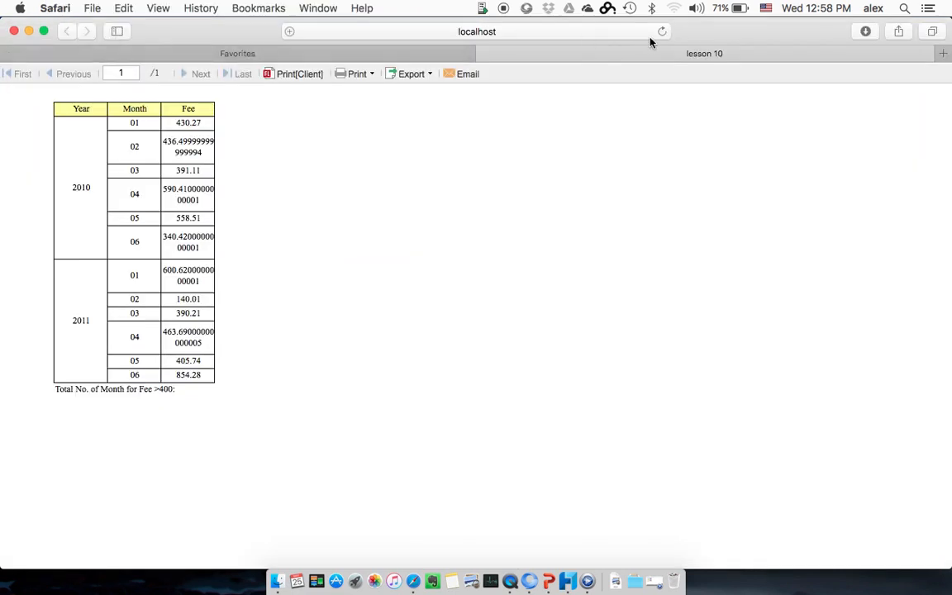
left_click(662, 33)
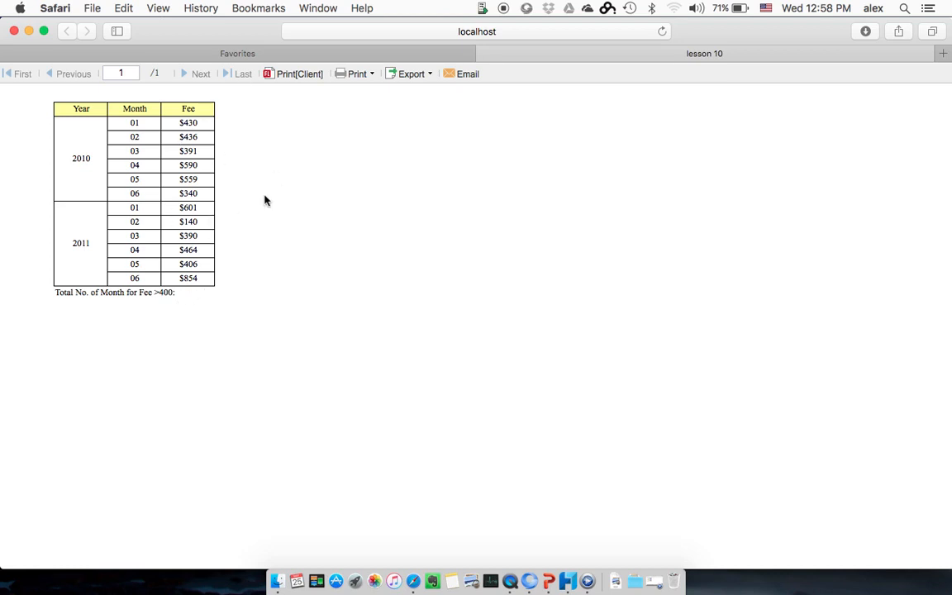
Step: Compare the template layout with the browser preview, checking where the row 3 total line is placed
key("super+Tab")
left_click(433, 212)
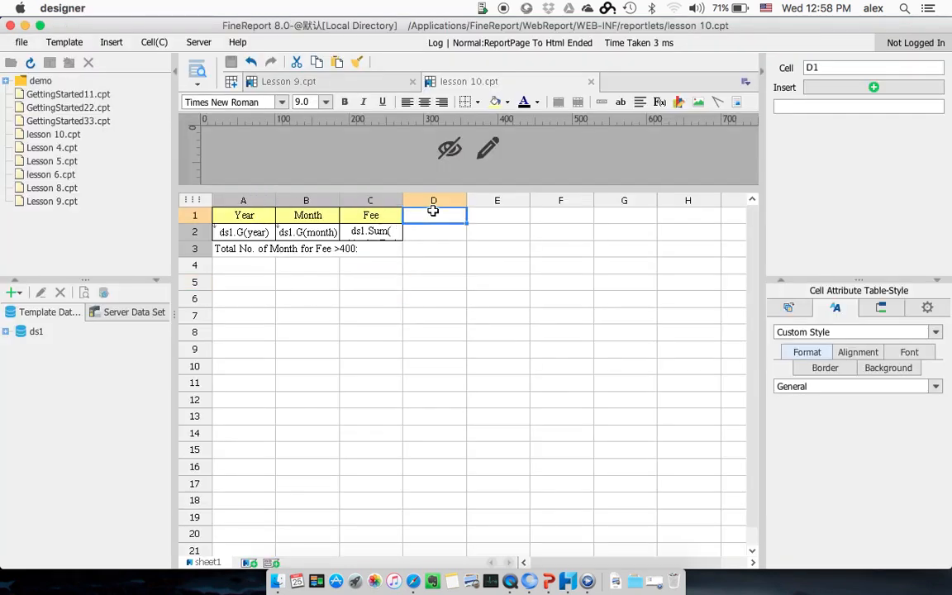
key("super+Tab")
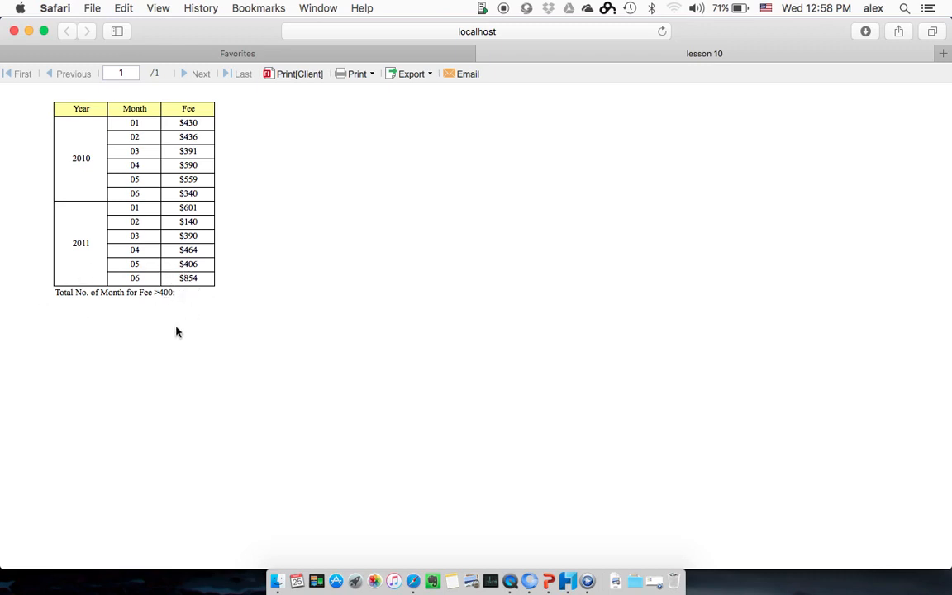
Step: In the designer, set a custom left parent cell of A2 for cell A3, then save and preview the report
key("super+Tab")
left_click(251, 248)
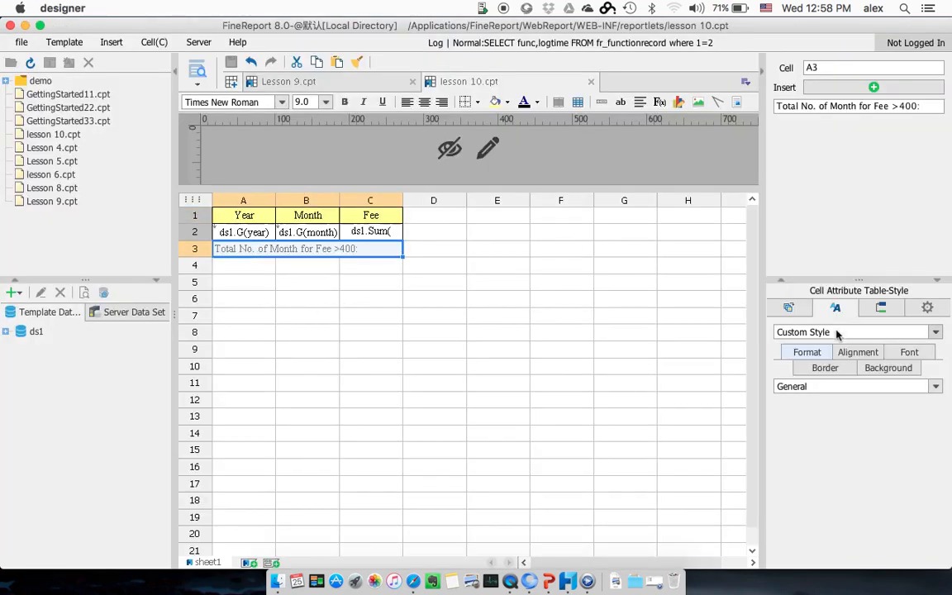
left_click(789, 308)
left_click(892, 353)
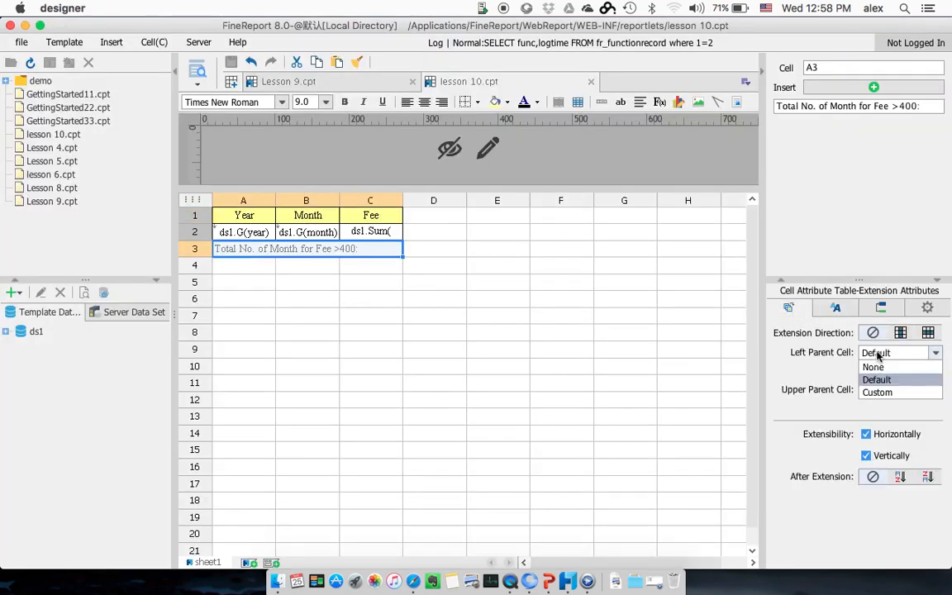
left_click(876, 391)
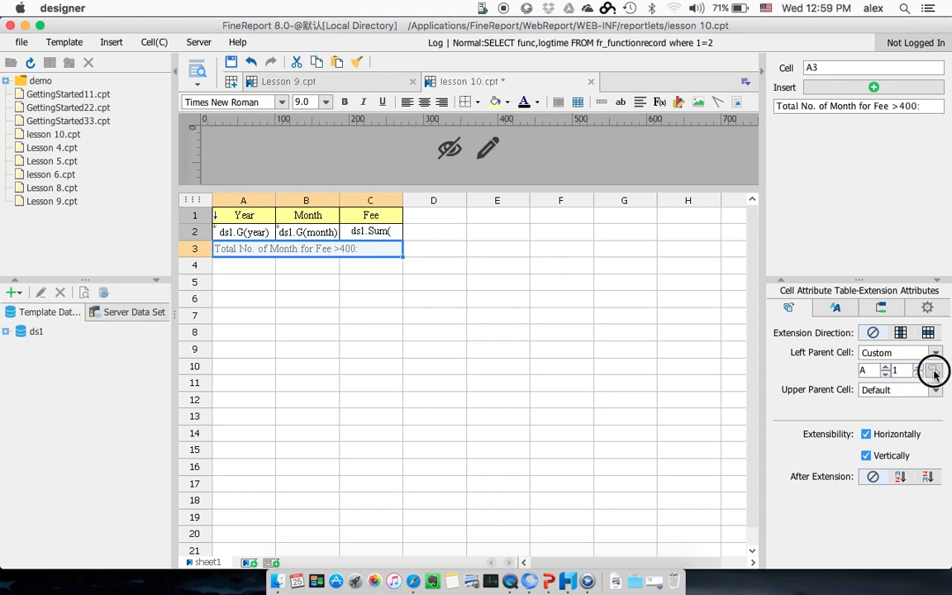
left_click(239, 232)
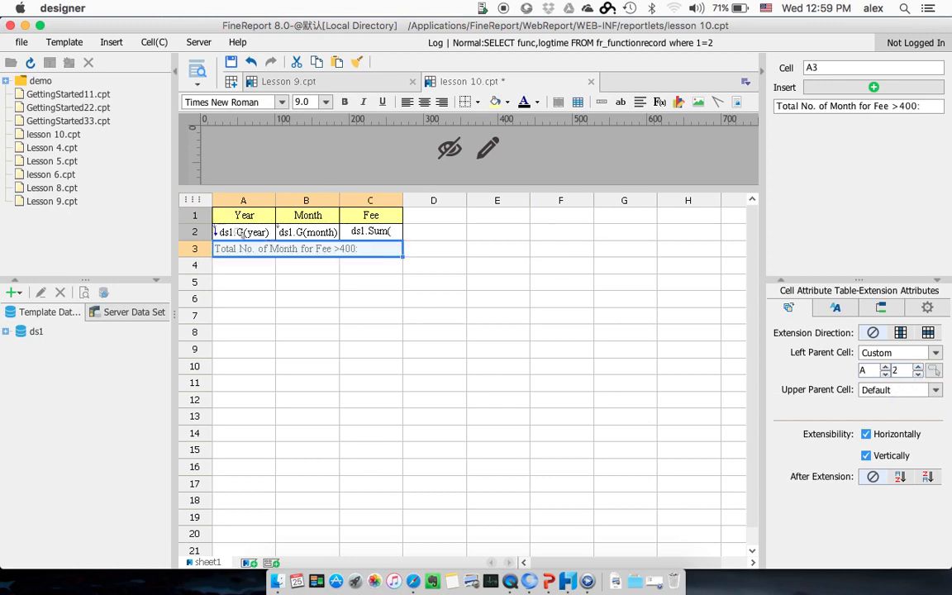
key("Return")
left_click(231, 62)
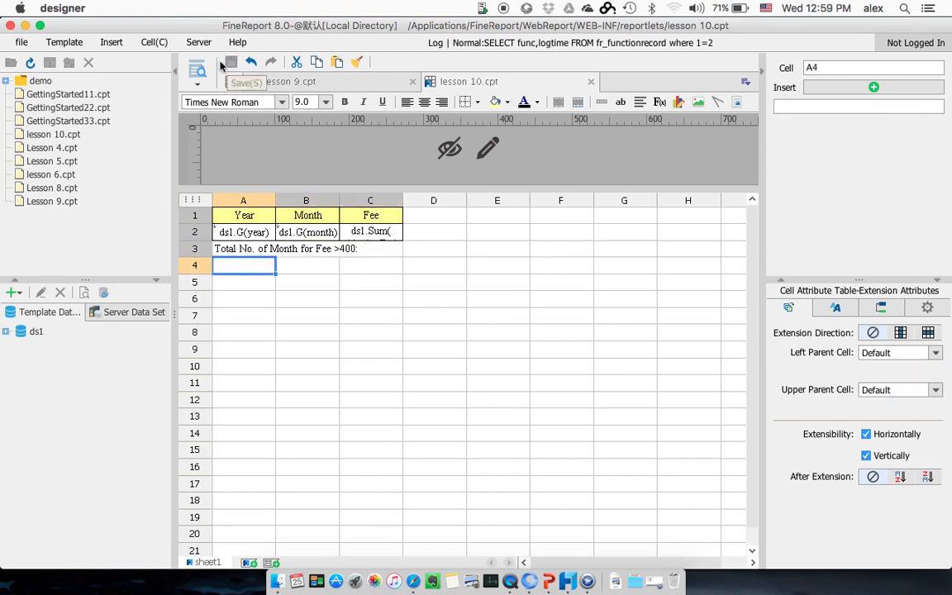
left_click(198, 71)
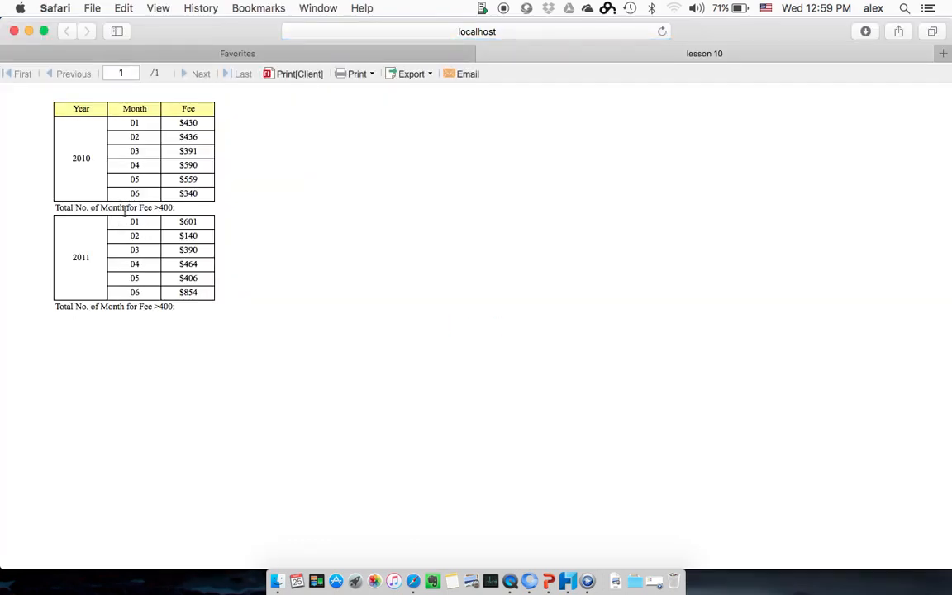
Step: Return to the designer and enter the heading "Acc." in cell D1
key("super+Tab")
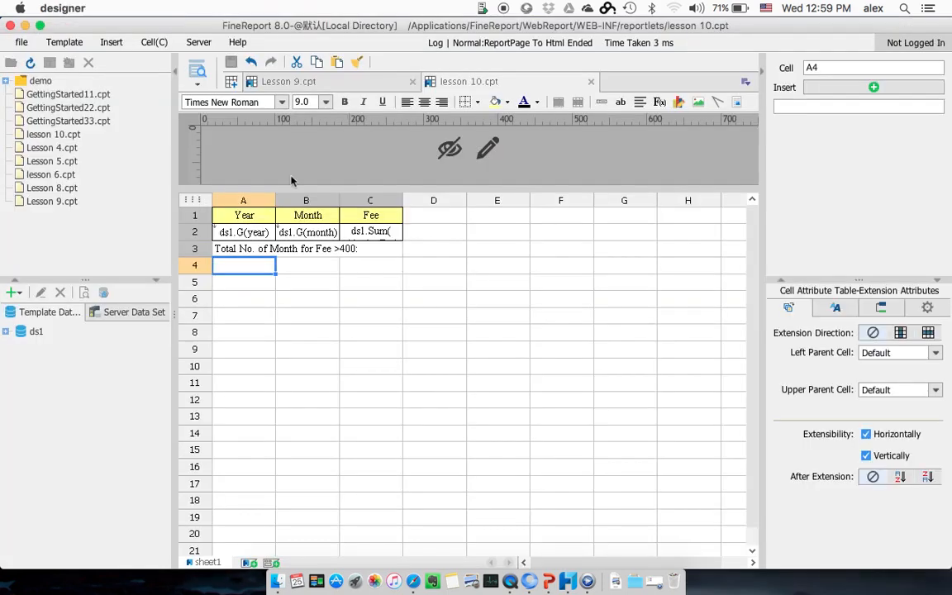
left_click(427, 214)
type("Acc")
Step: Open the formula definition for cell D2 and enter the accumulation formula D2[B2:-1]+C2
left_click(429, 231)
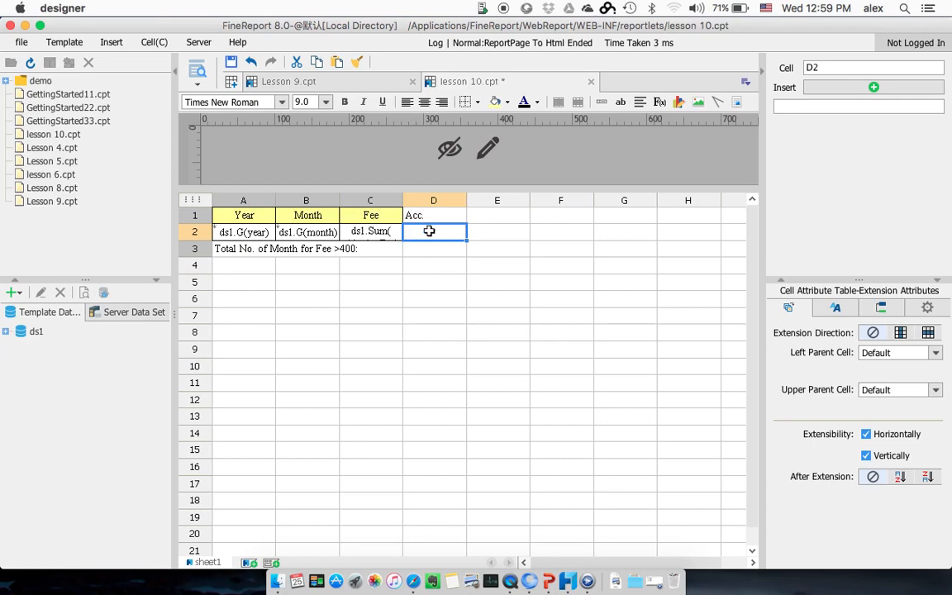
left_click(661, 105)
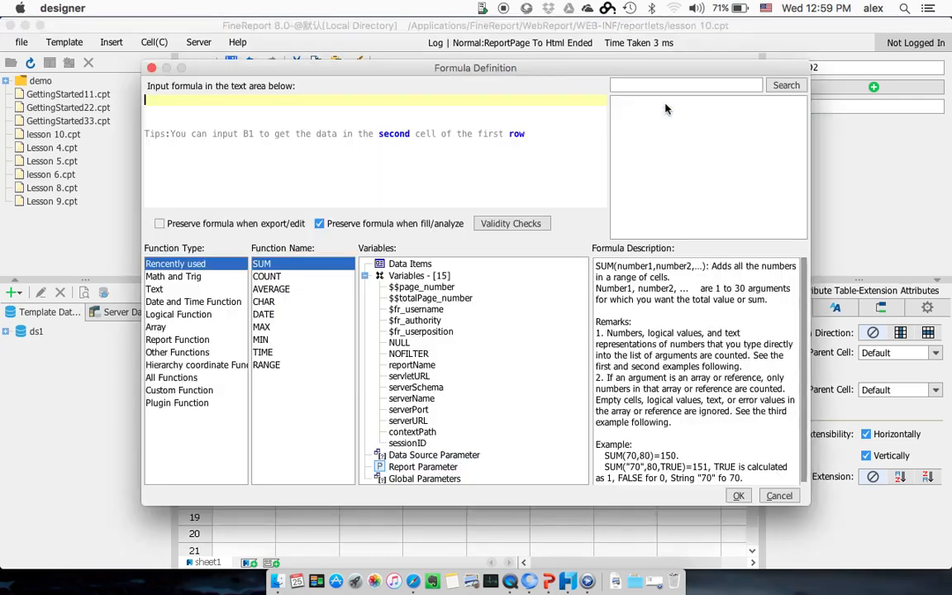
type("D2")
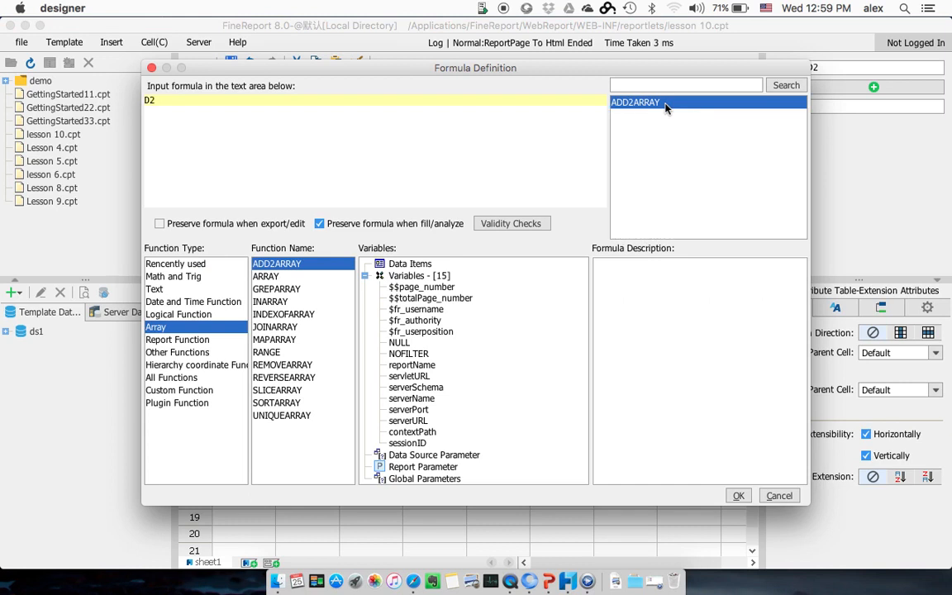
type("[B")
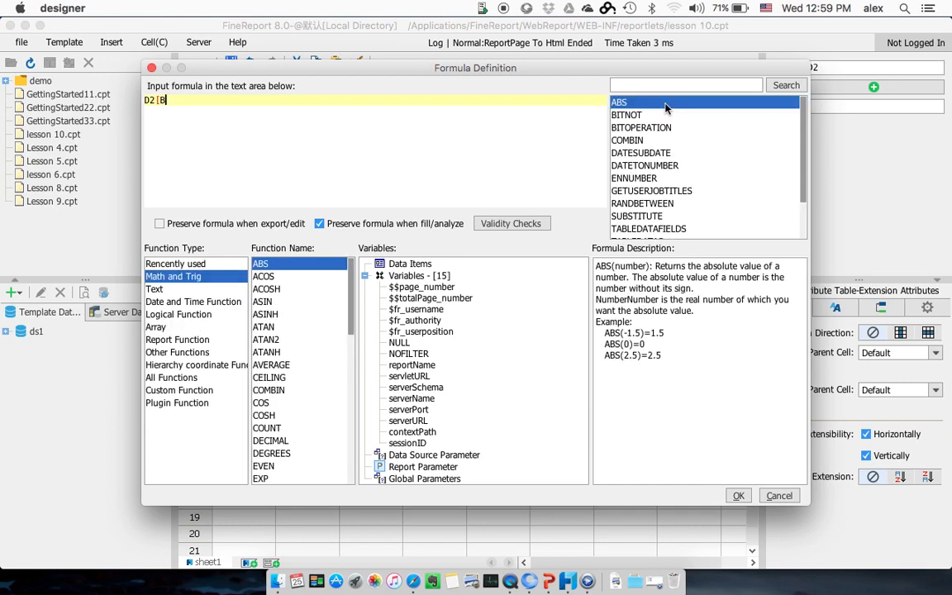
type("2:-1]+C2")
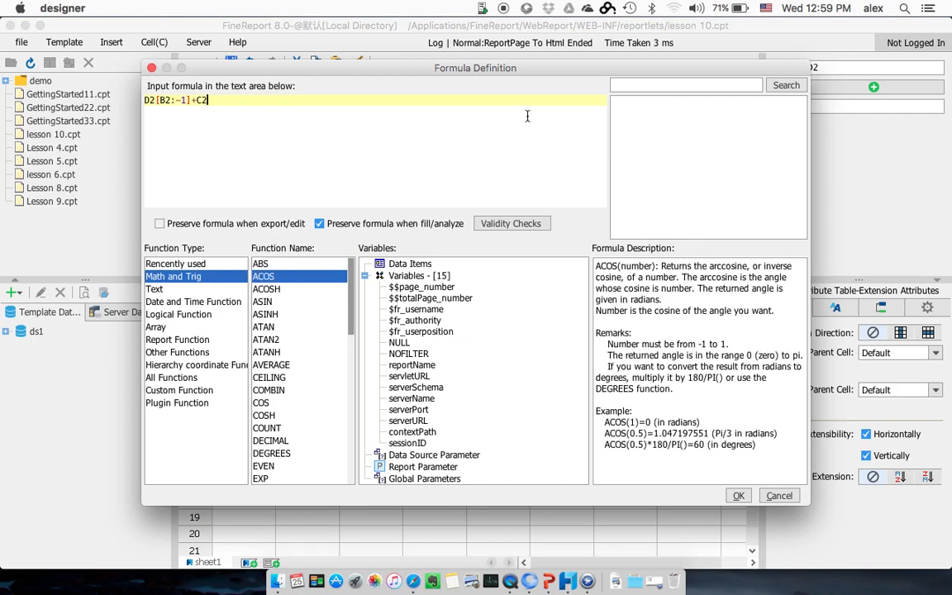
Step: Move the formula definition dialog clear of the template cells and bring up the report preview in Safari
left_click_drag(483, 70, 616, 290)
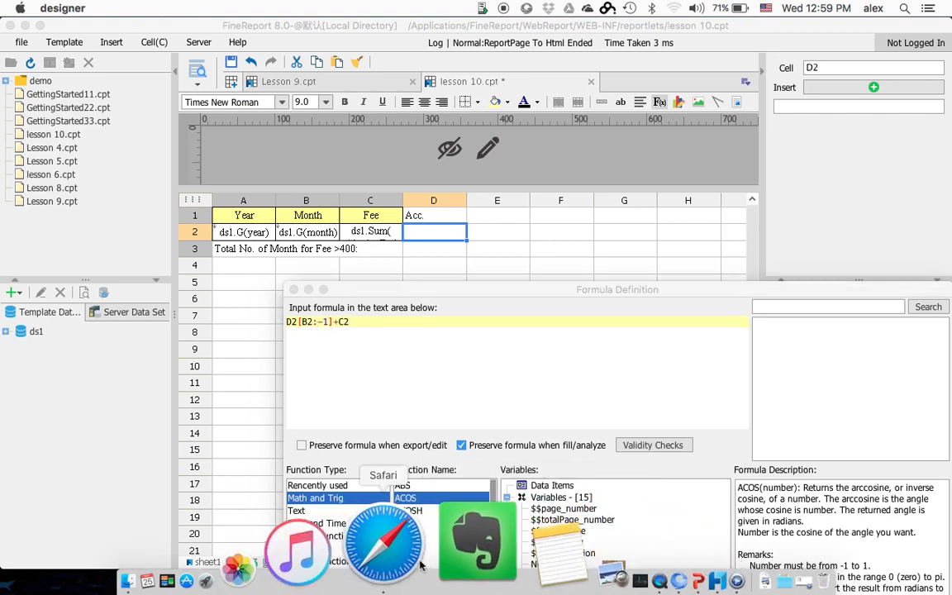
left_click(411, 565)
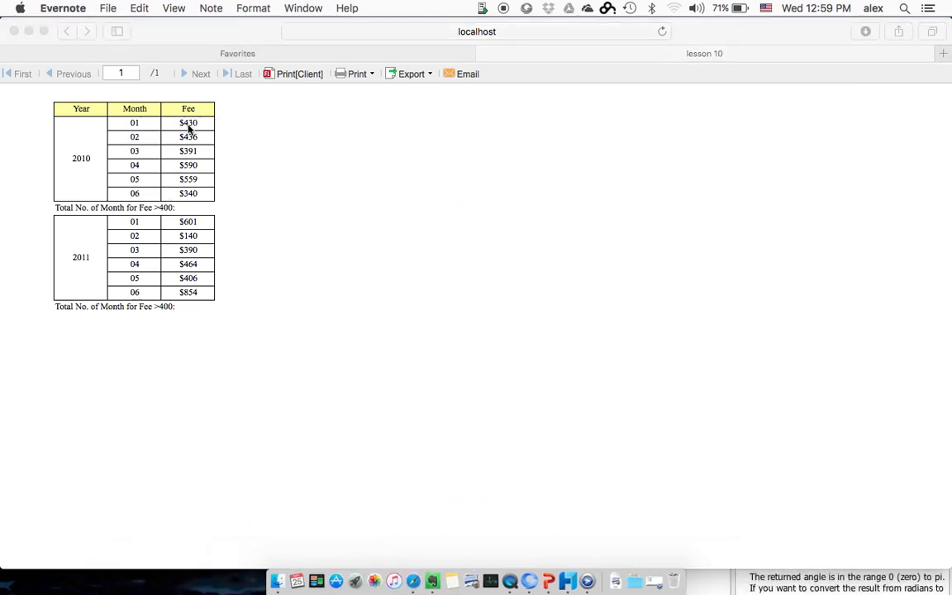
Step: Return to the designer from the preview, check the validity of cell D2's accumulation formula and accept it
left_click(191, 139)
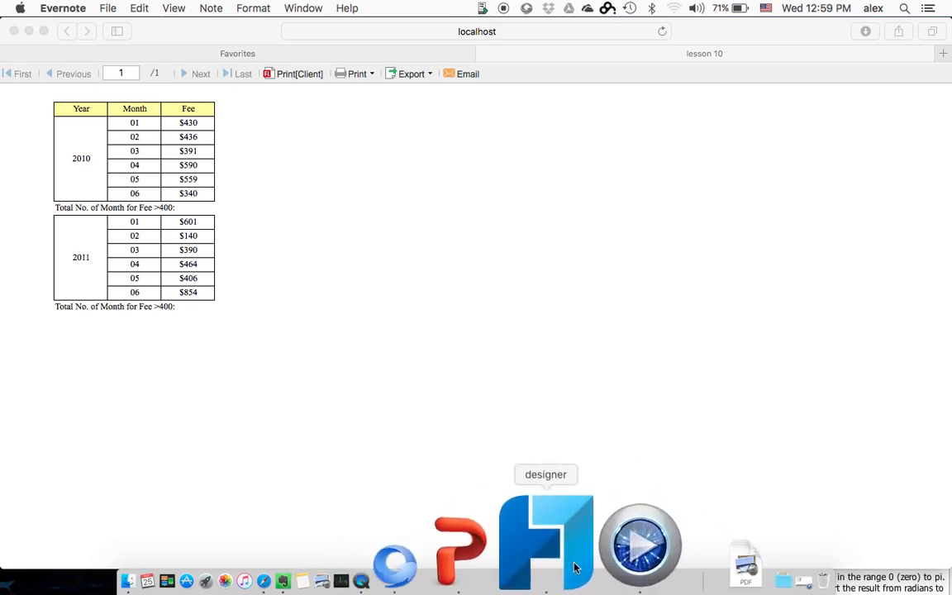
left_click(545, 545)
left_click(665, 446)
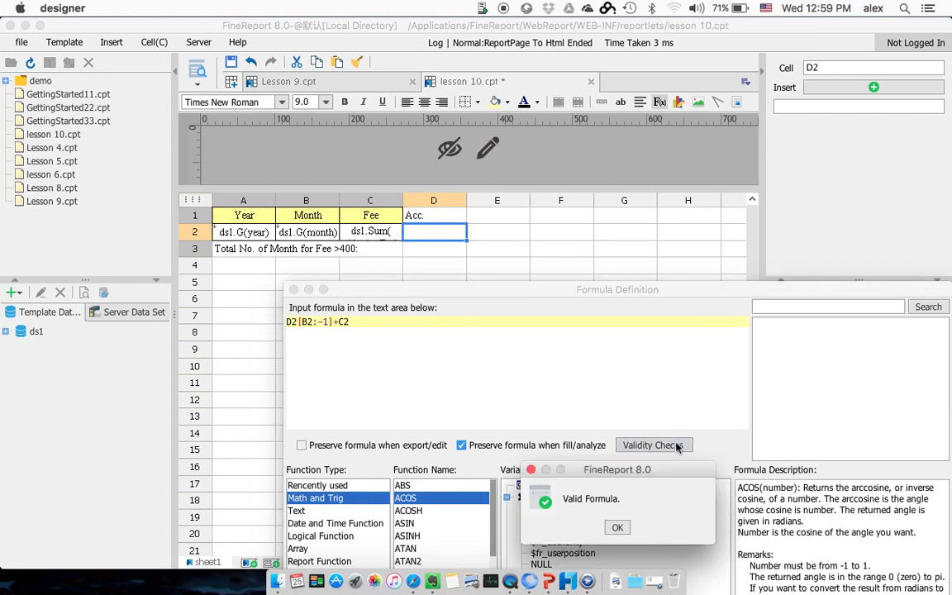
left_click(614, 526)
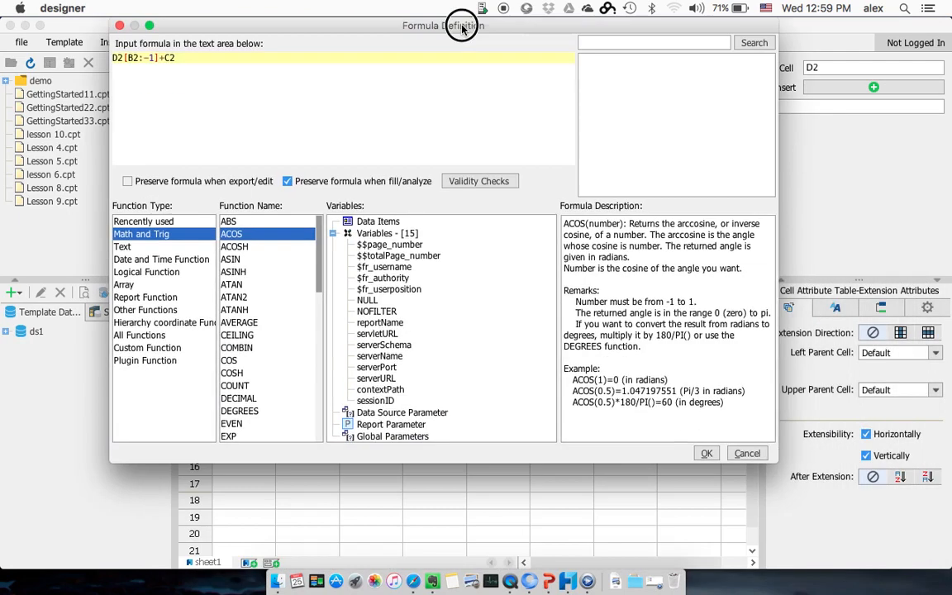
left_click_drag(666, 289, 489, 25)
left_click(700, 454)
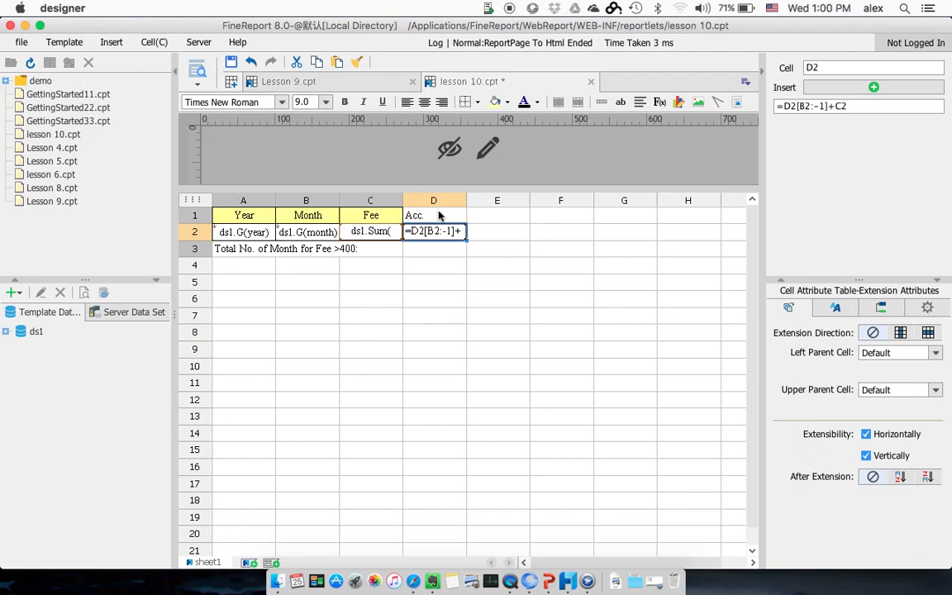
Step: Set the format of cell D2 to Currency with the pattern ¤#0
left_click(835, 307)
left_click(855, 395)
left_click(833, 424)
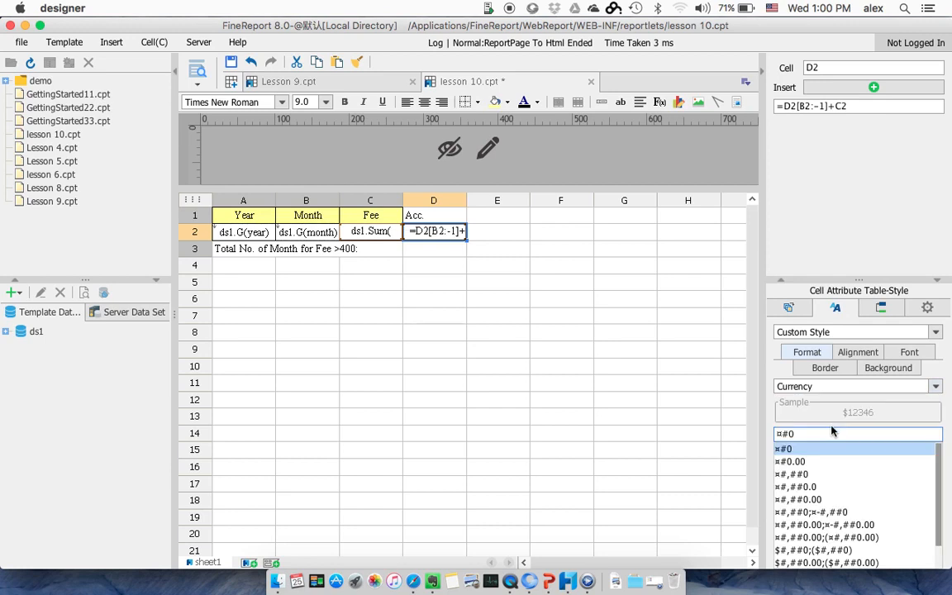
left_click(565, 316)
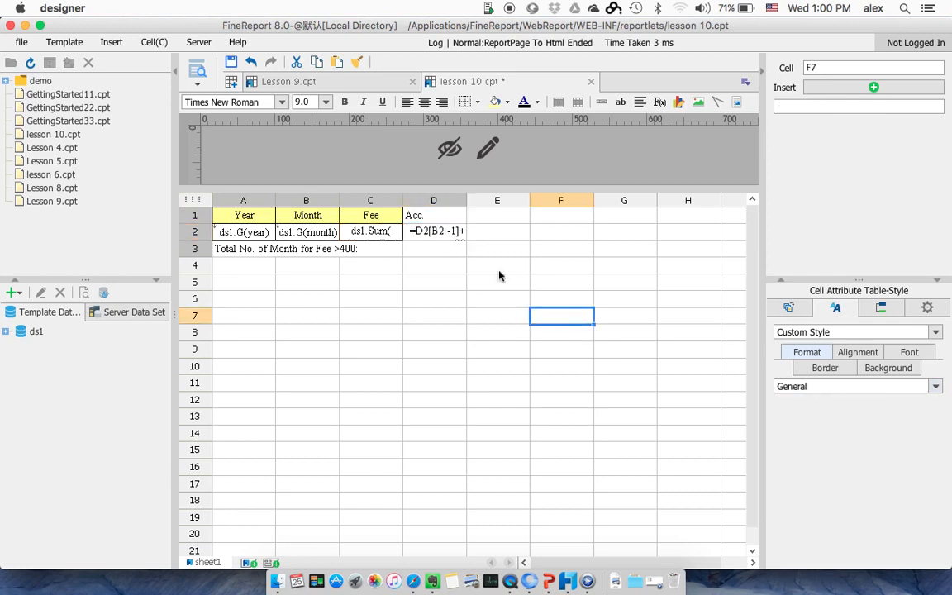
Step: Apply full inside and outside borders to cells D1 and D2 and centre their contents
left_click(447, 218)
left_click(444, 232)
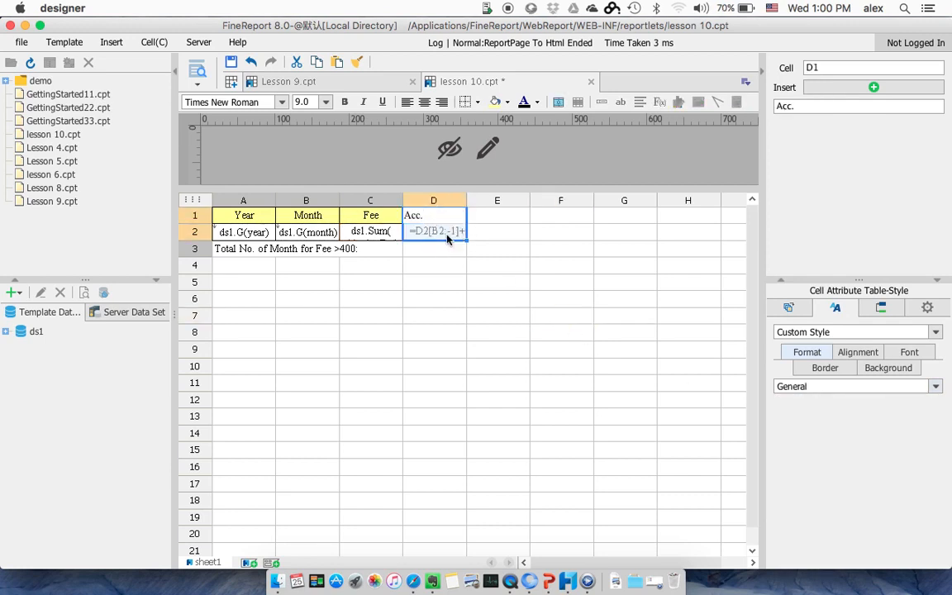
left_click(478, 106)
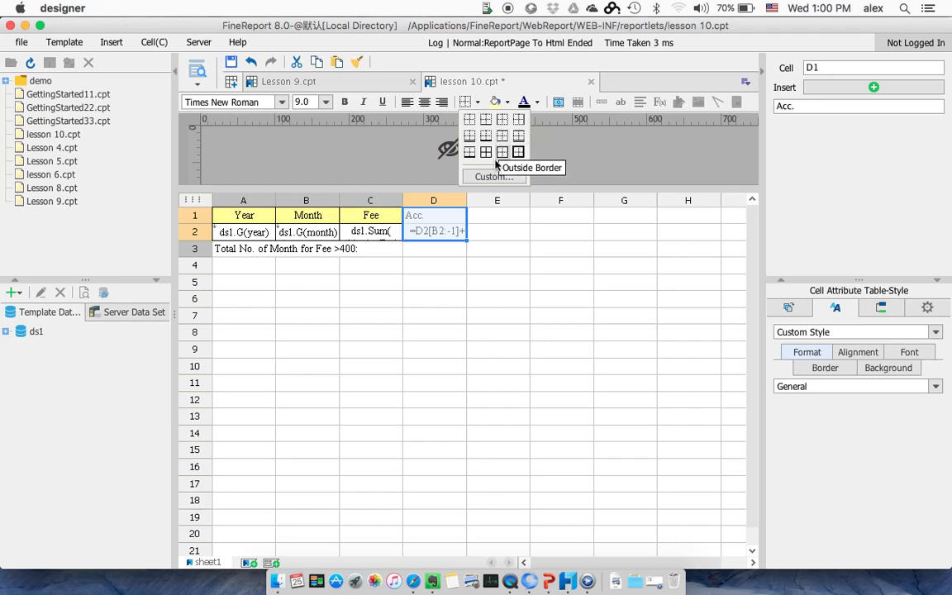
left_click(486, 153)
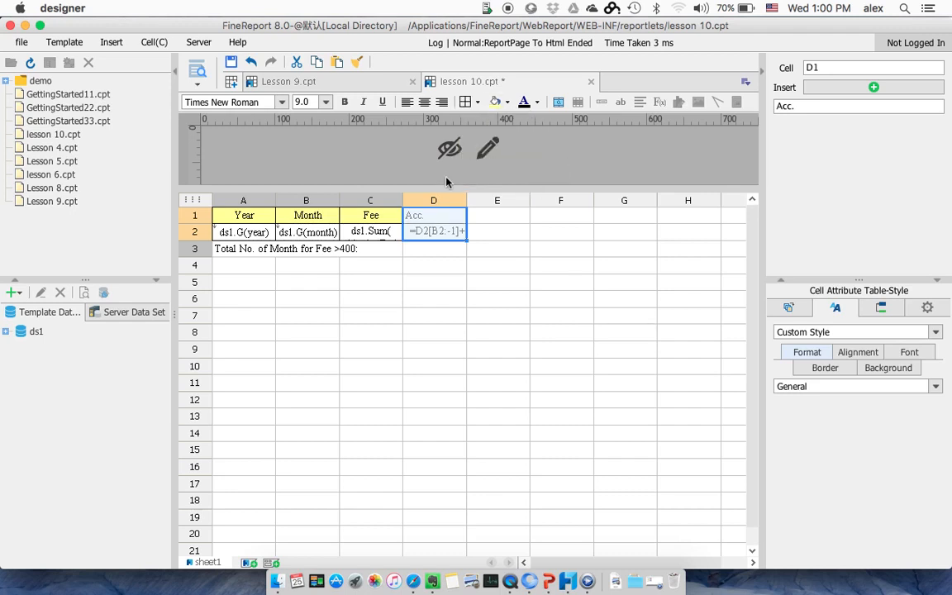
left_click(424, 101)
Step: Fill the "Acc." heading cell D1 with orange and preview the report in the browser
left_click(444, 208)
left_click(506, 102)
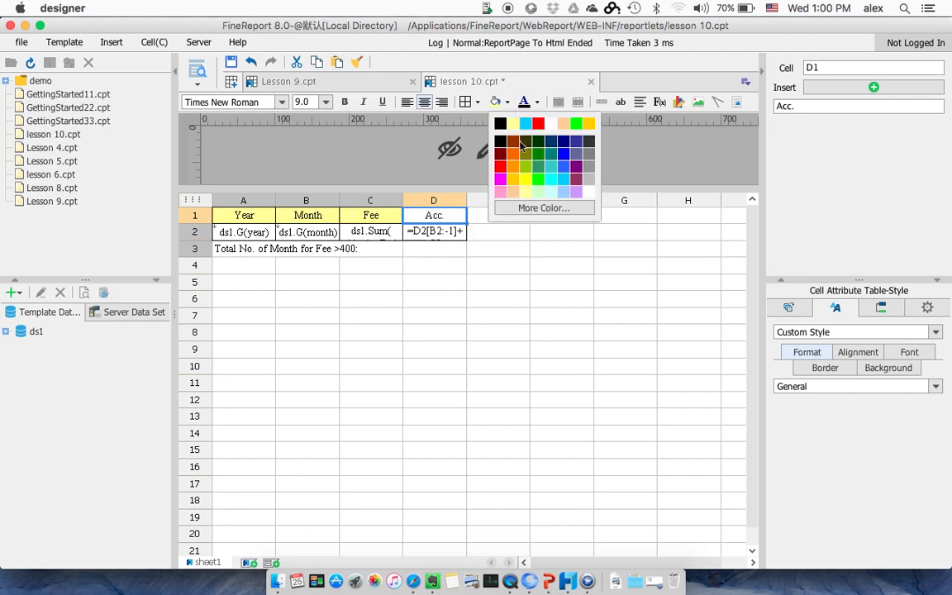
left_click(512, 175)
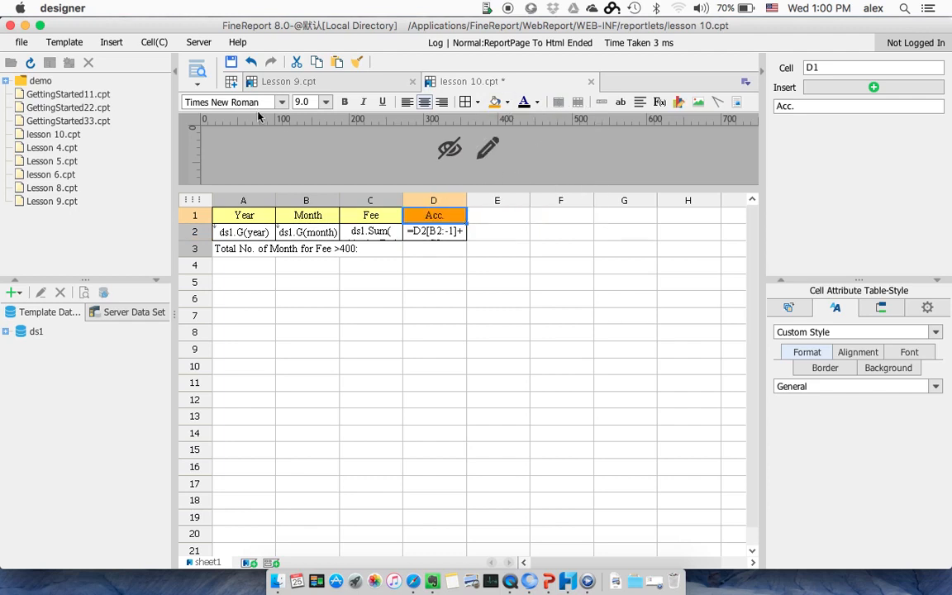
left_click(196, 69)
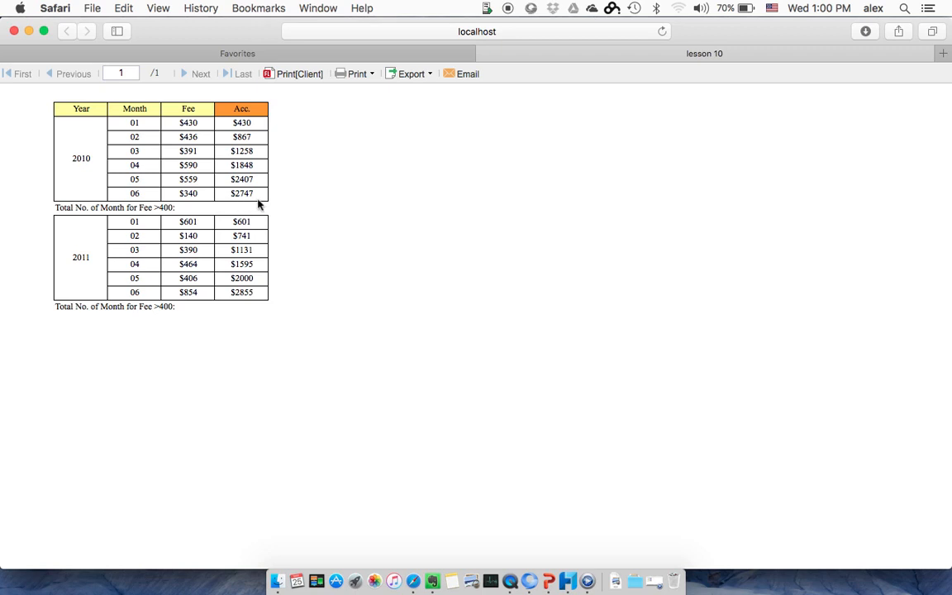
Step: Return to the designer and enter the heading "Acc. Con. over Y" in cell E1, centred
key("super+Tab")
left_click(491, 217)
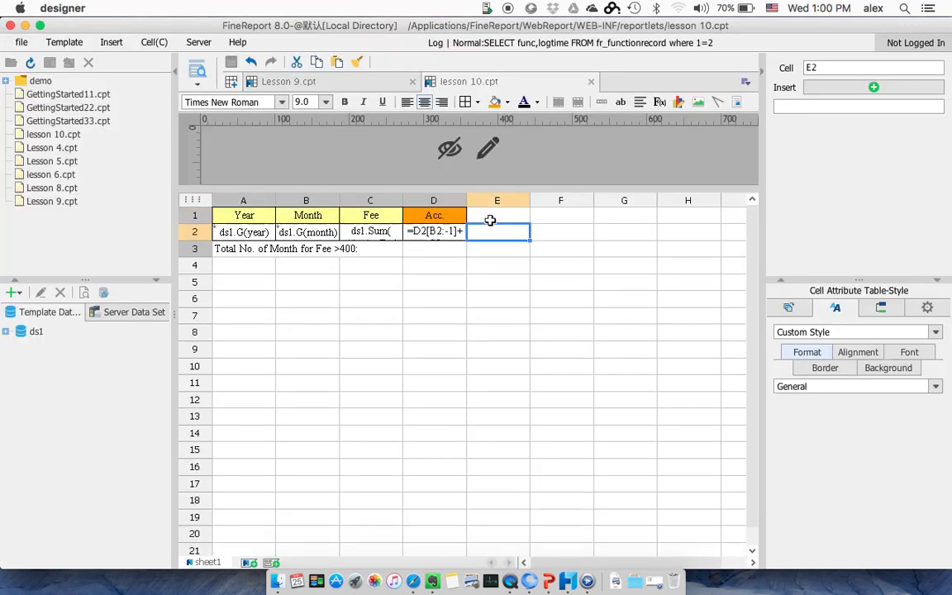
double_click(491, 218)
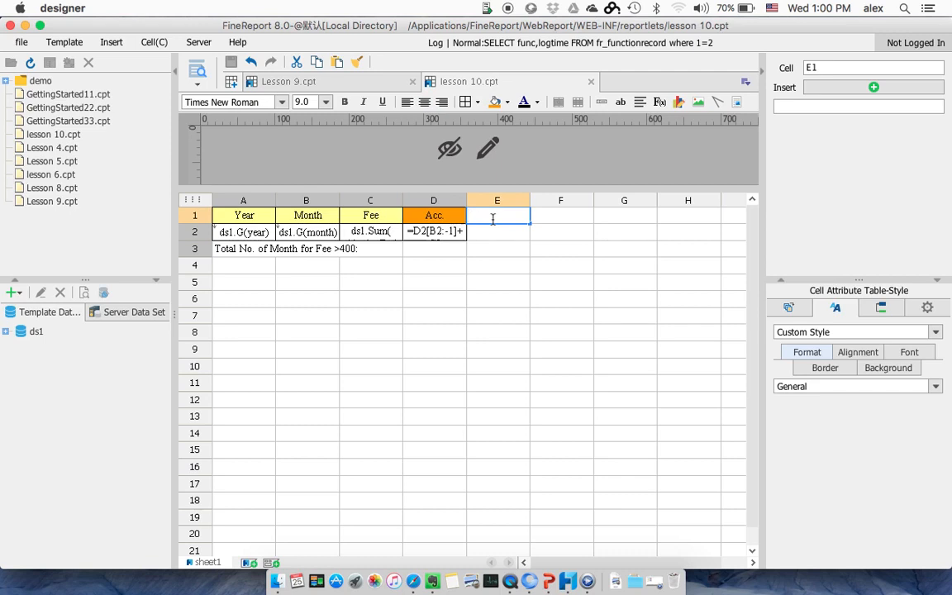
type("Acc. Con. ")
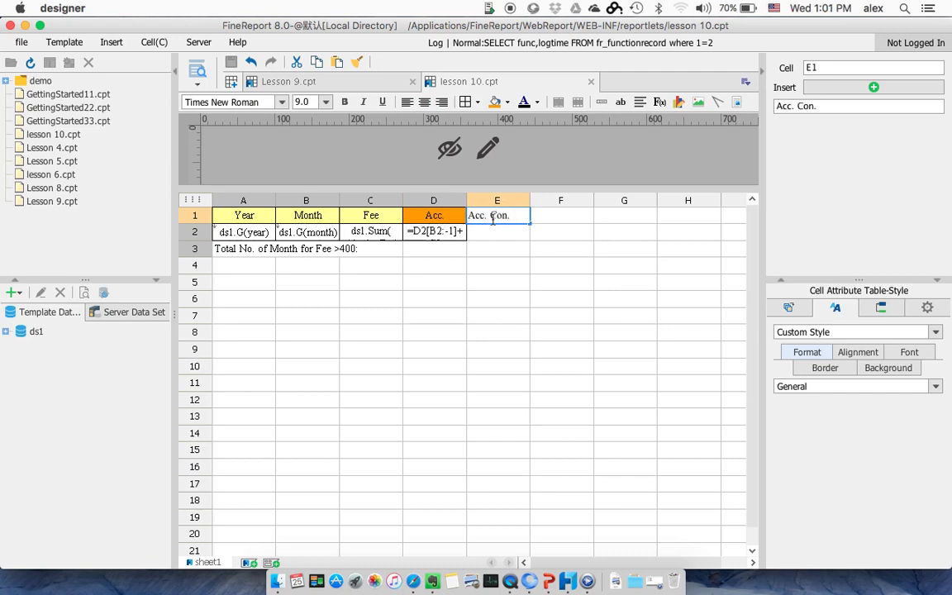
type("over")
key("BackSpace")
key("BackSpace")
key("BackSpace")
key("BackSpace")
key("BackSpace")
type("over Y")
key("Return")
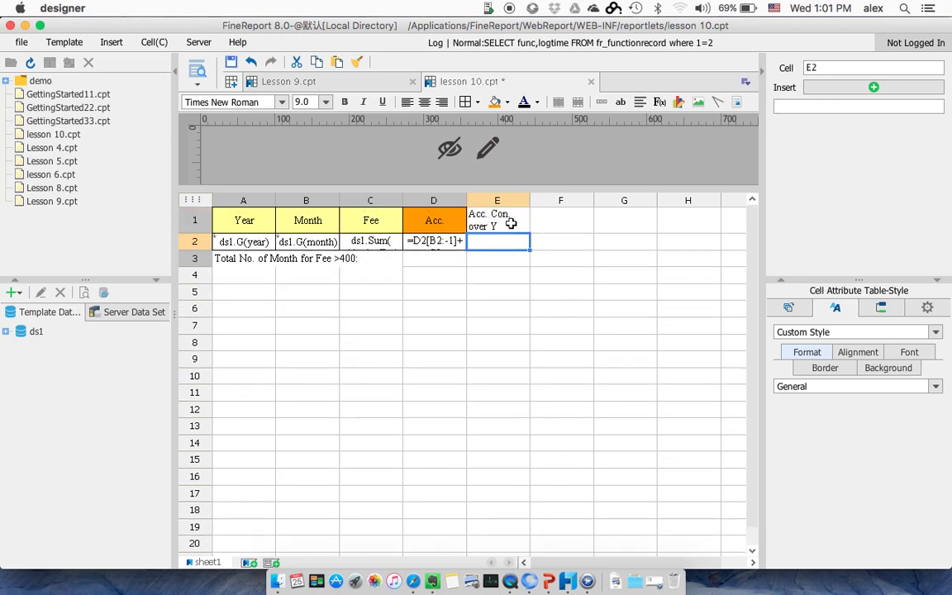
left_click(501, 219)
left_click(425, 102)
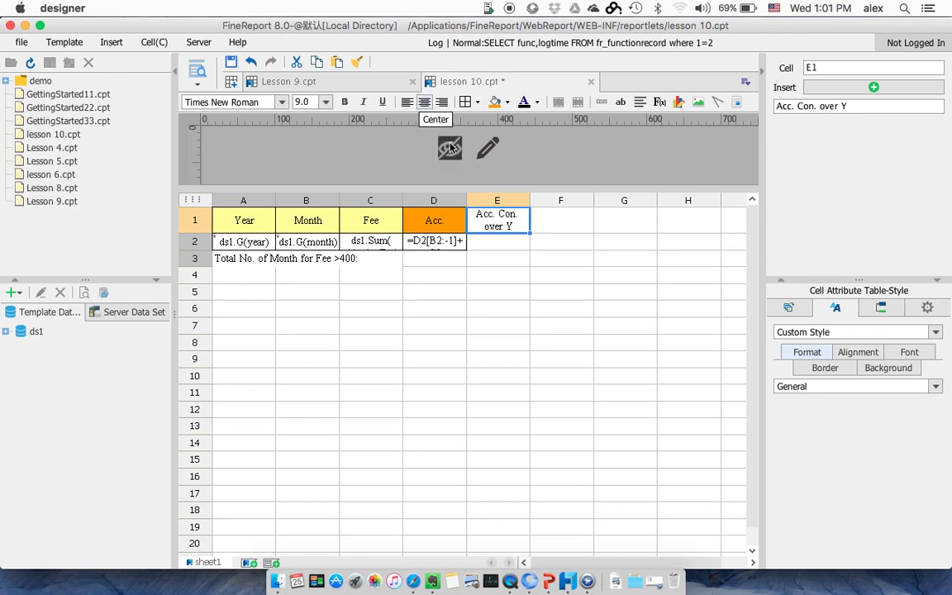
Step: Open the formula definition for cell E2 and enter the beginning of the formula, IF(&B2>1, D2[B2:-1]+C2, D2[
left_click(501, 242)
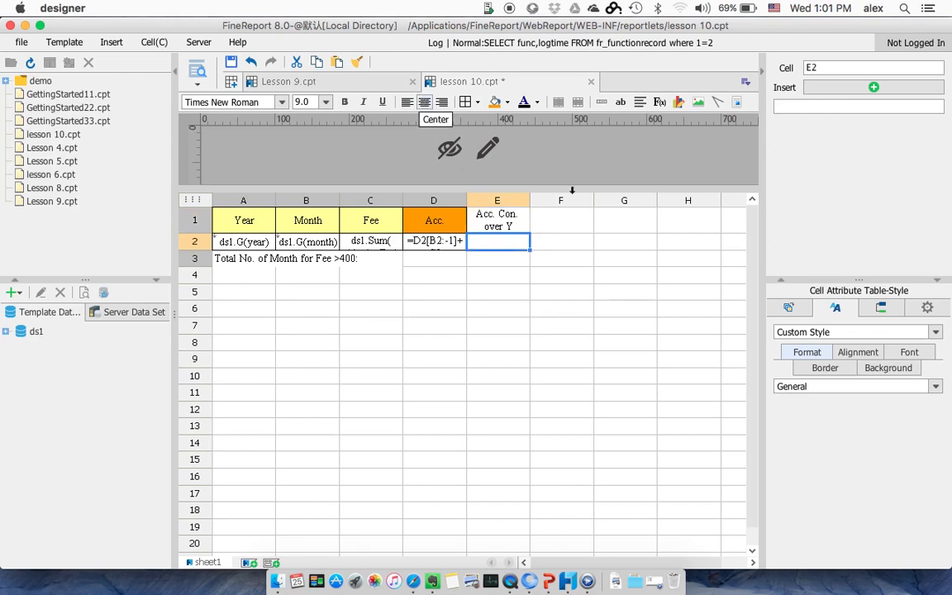
left_click(660, 103)
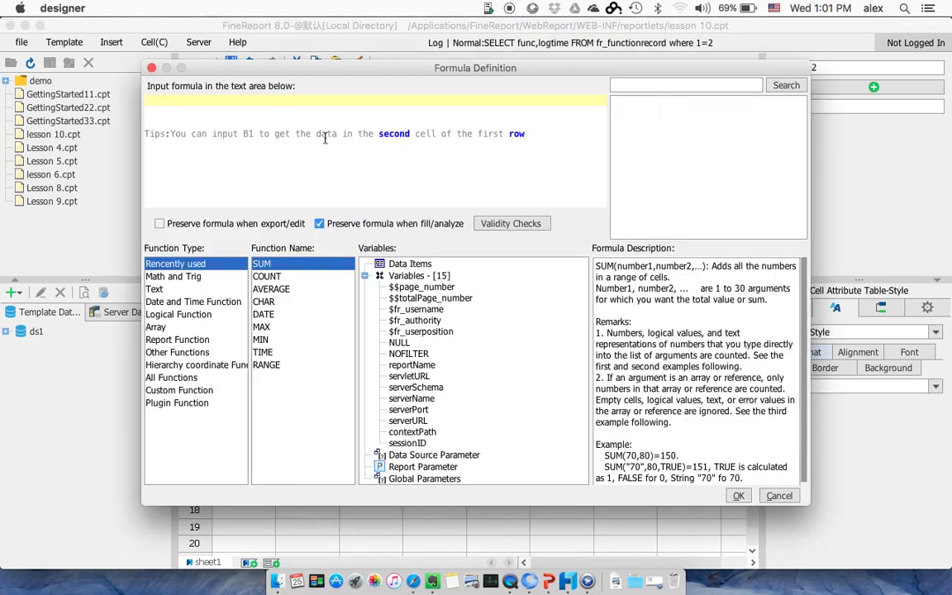
left_click(288, 109)
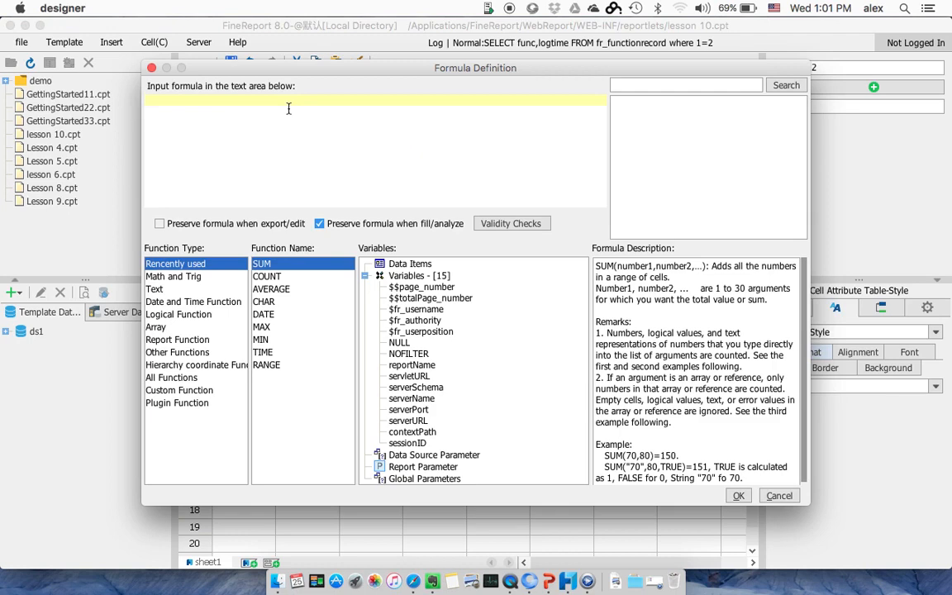
type("IF")
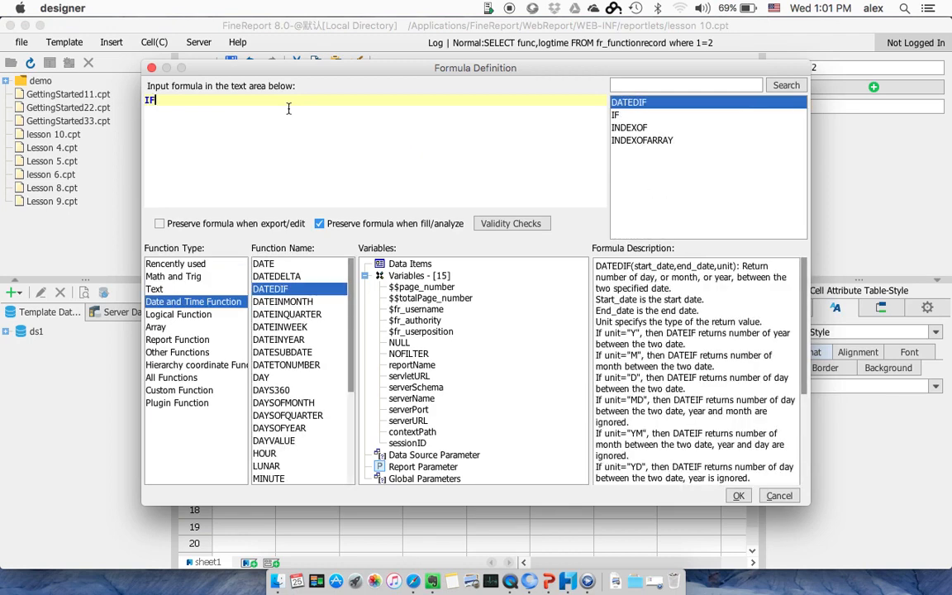
type("(")
type("&")
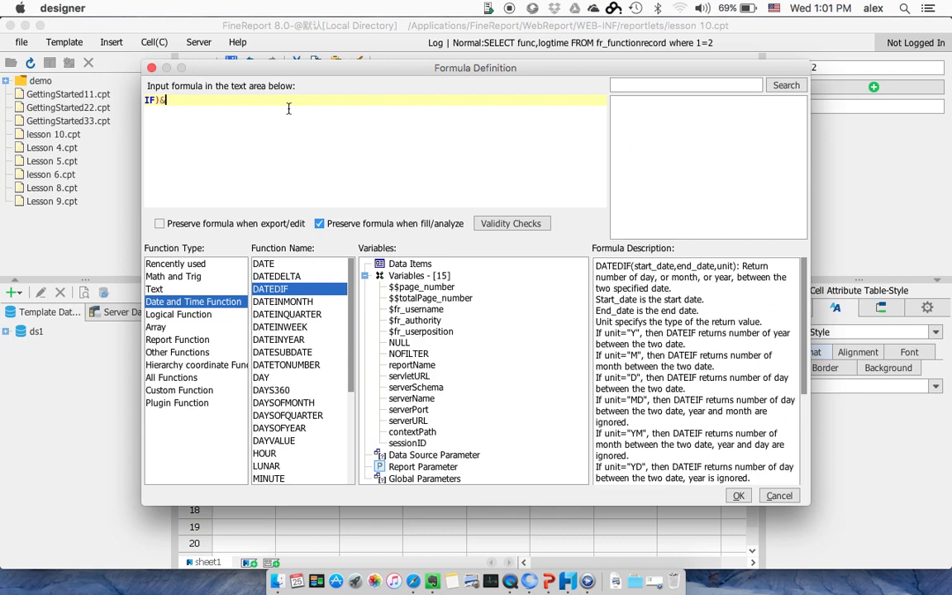
type("B2")
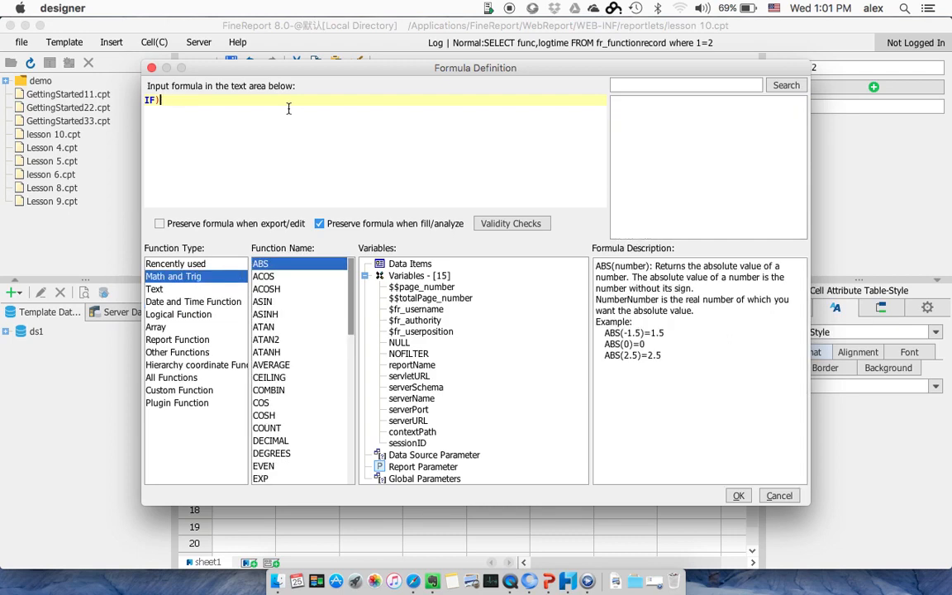
key("BackSpace")
key("BackSpace")
type("(&B2>1, D2")
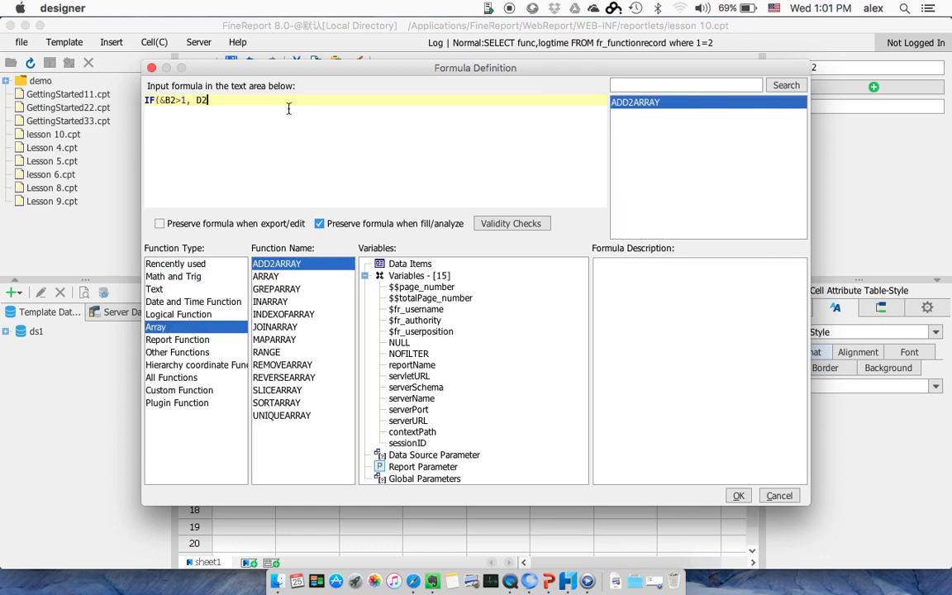
type("[")
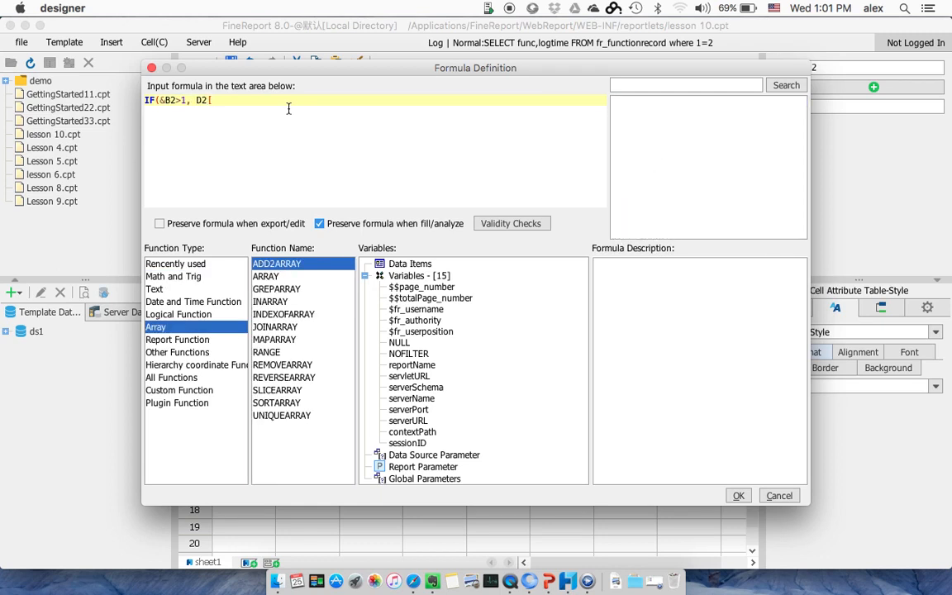
type("B2")
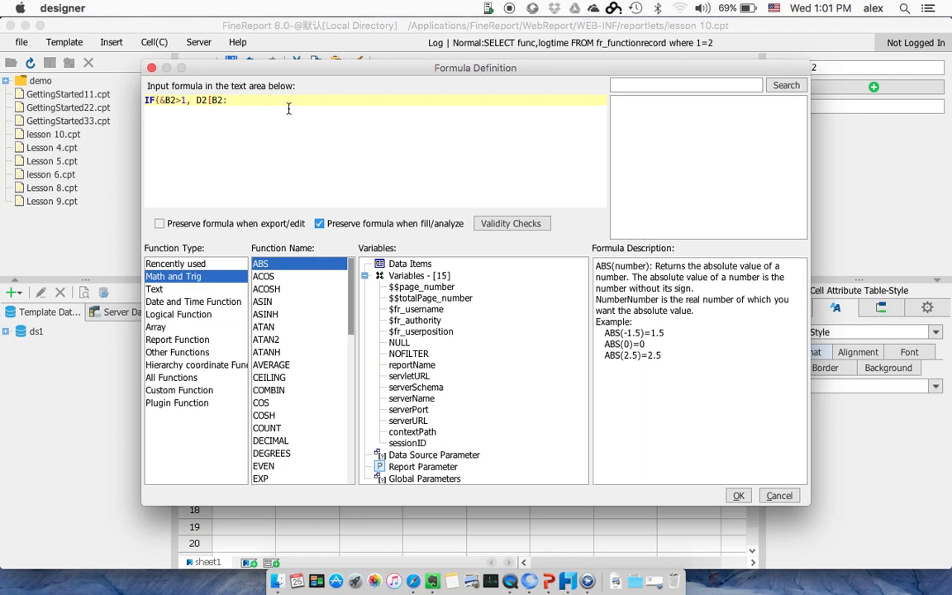
type(":-1]+C2, D2")
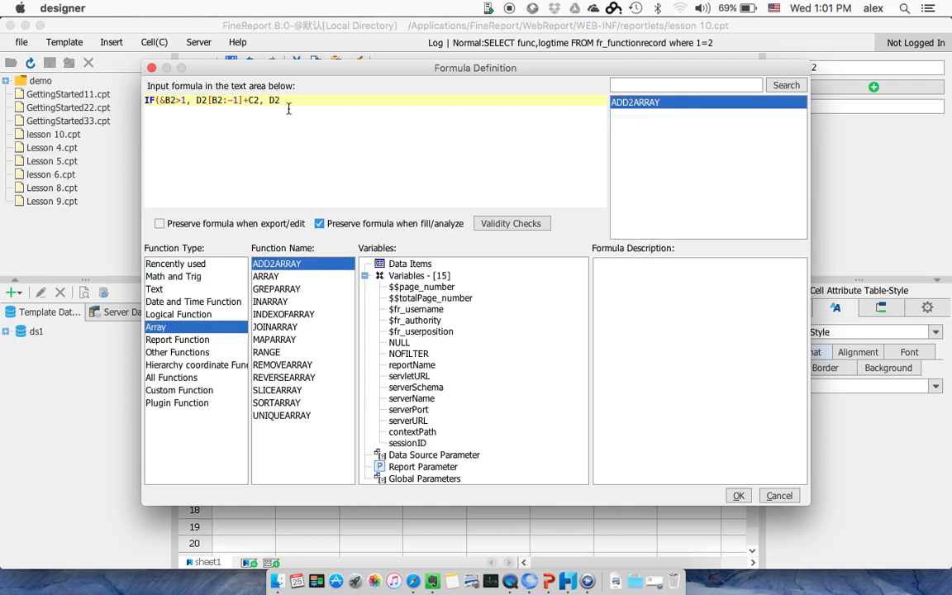
type("[")
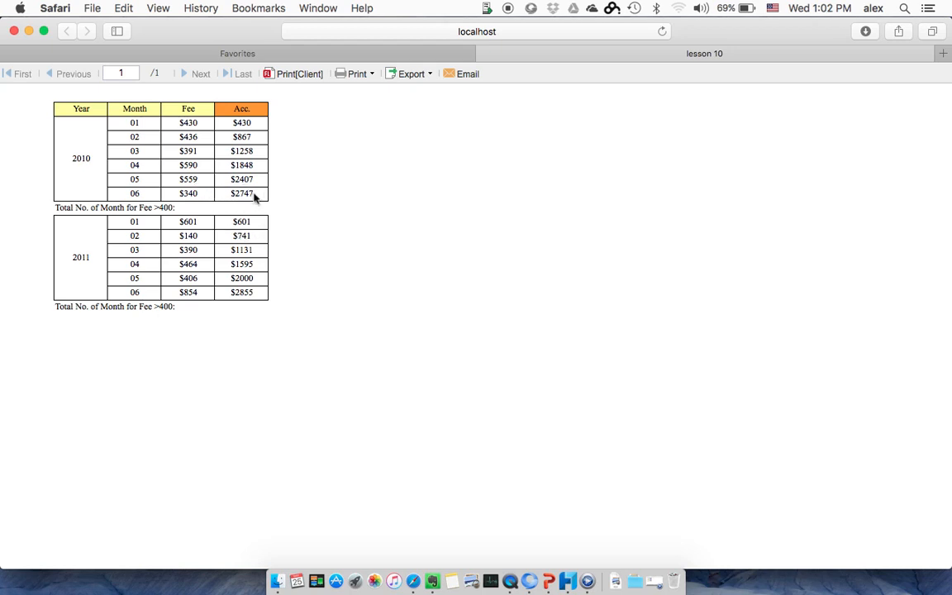
Step: Compare the last 2010 and first 2011 accumulated fees in the Safari preview, and return to the designer's formula definition
key("super+Tab")
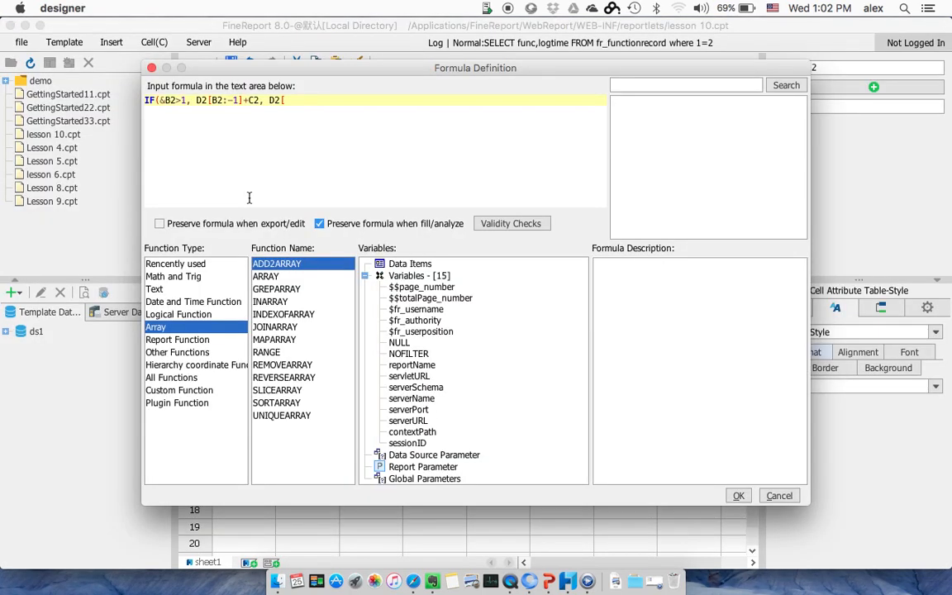
key("super+Tab")
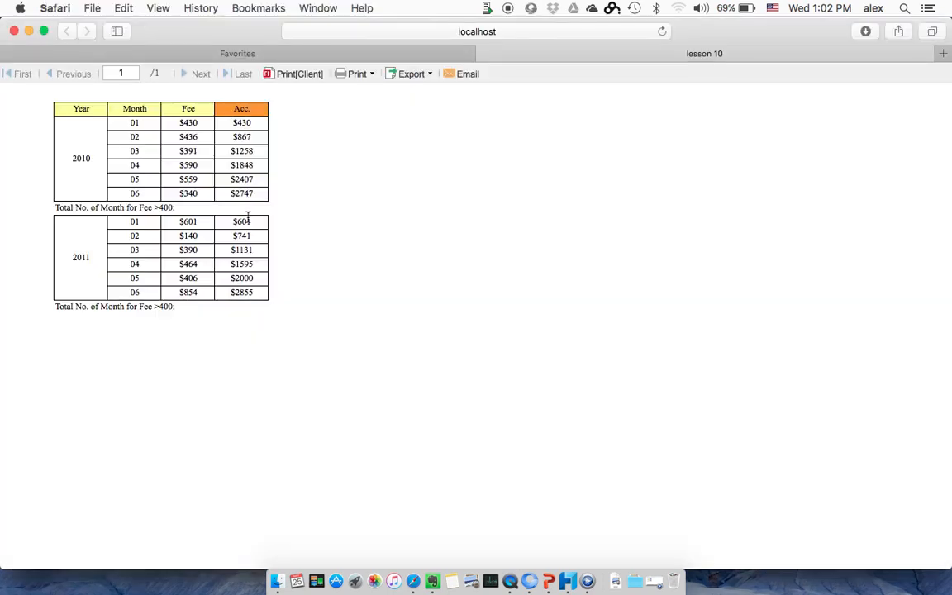
key("super+Tab")
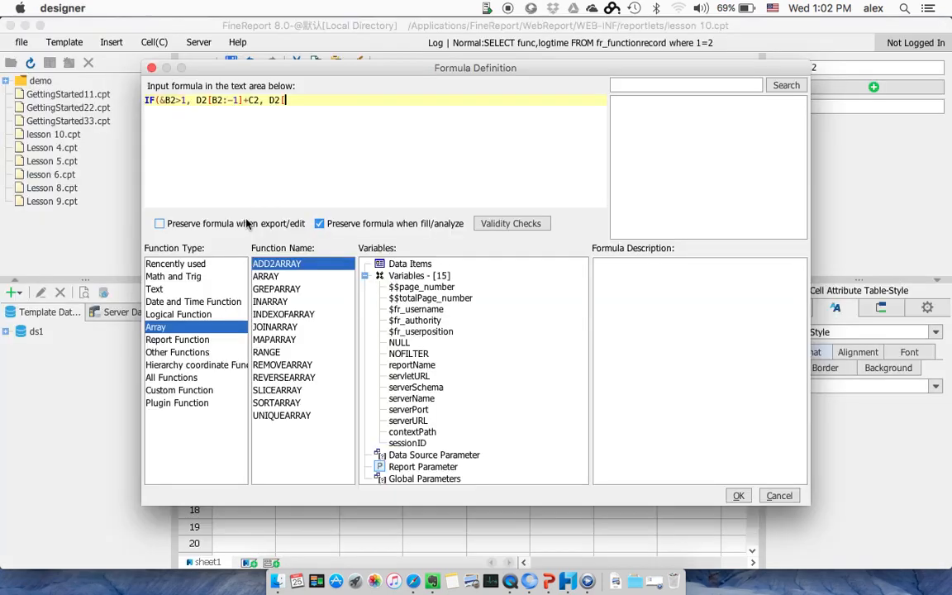
key("super+Tab")
key("super+Tab")
Step: Complete cell E2's formula with the last argument D2[A2:-1,B2:!-1]+C2, check its validity and accept it
type("A2:-1,B2:!-1")
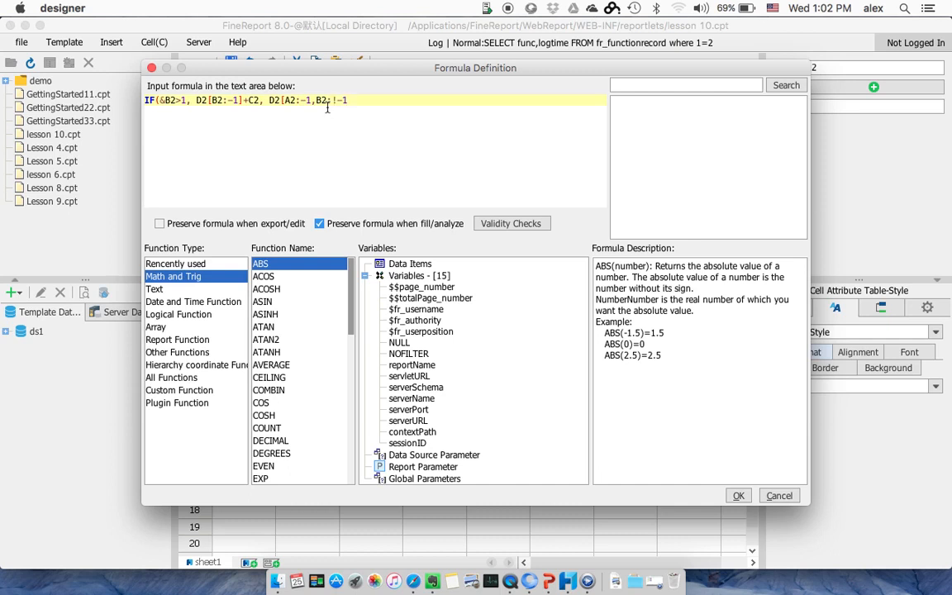
type("]+C2)")
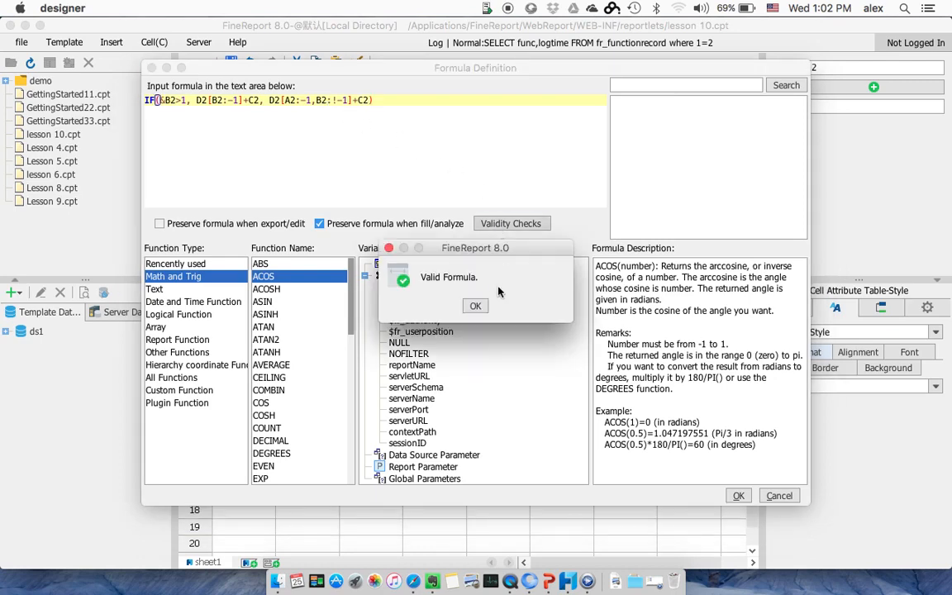
left_click(476, 306)
left_click(736, 496)
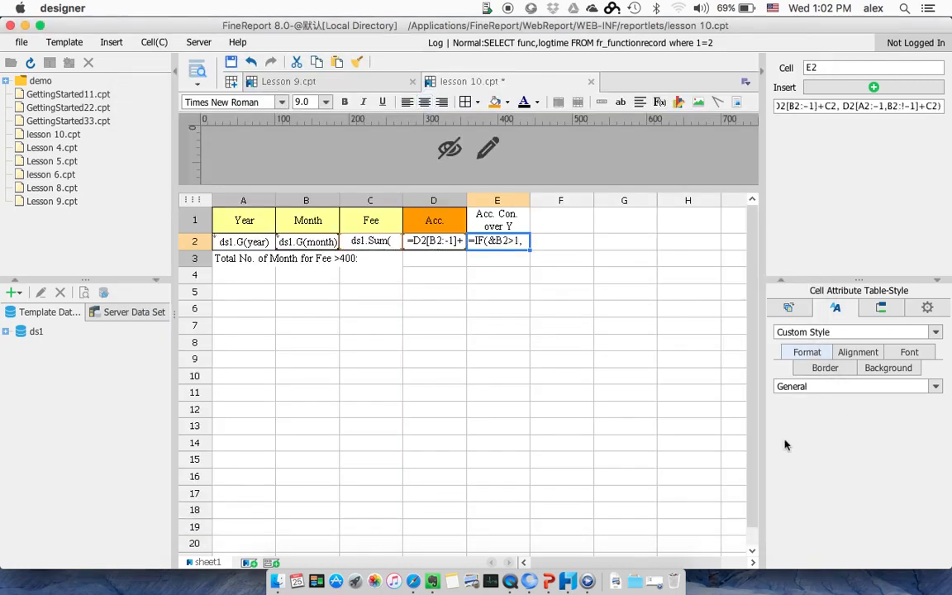
Step: Format cell E2 as Currency and give the heading cell E1 a sky-blue background
left_click(843, 385)
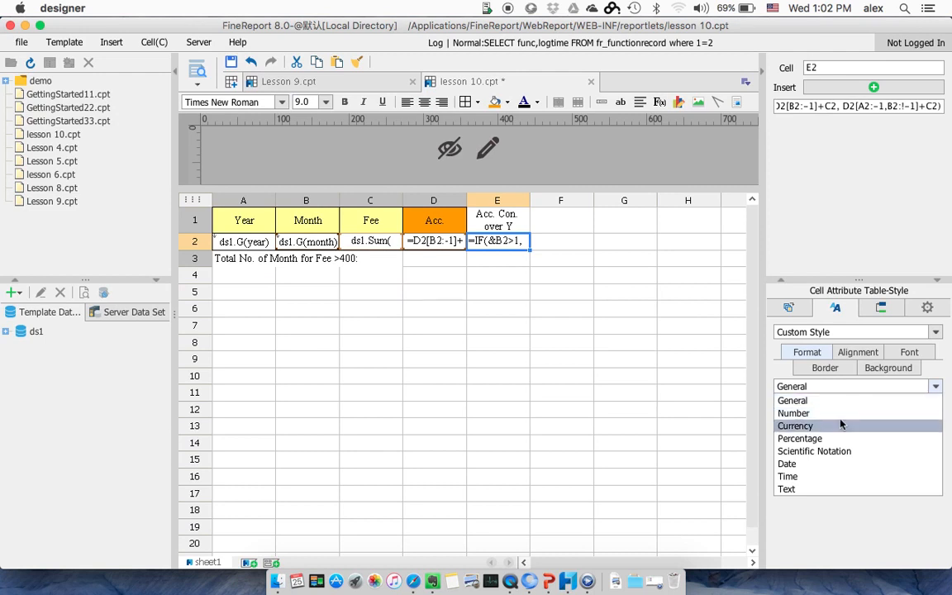
left_click(843, 426)
left_click(506, 214)
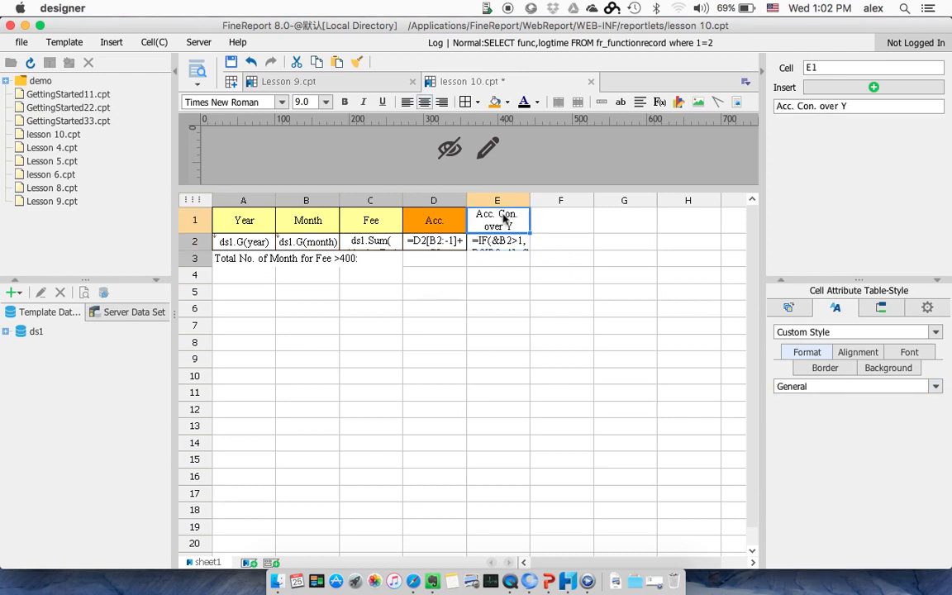
left_click_drag(506, 216, 503, 240)
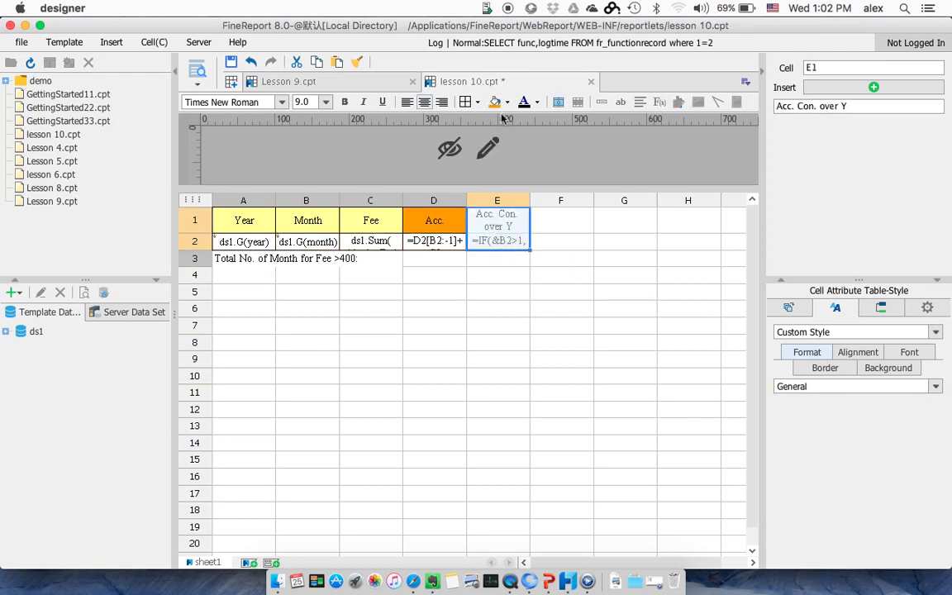
left_click(508, 215)
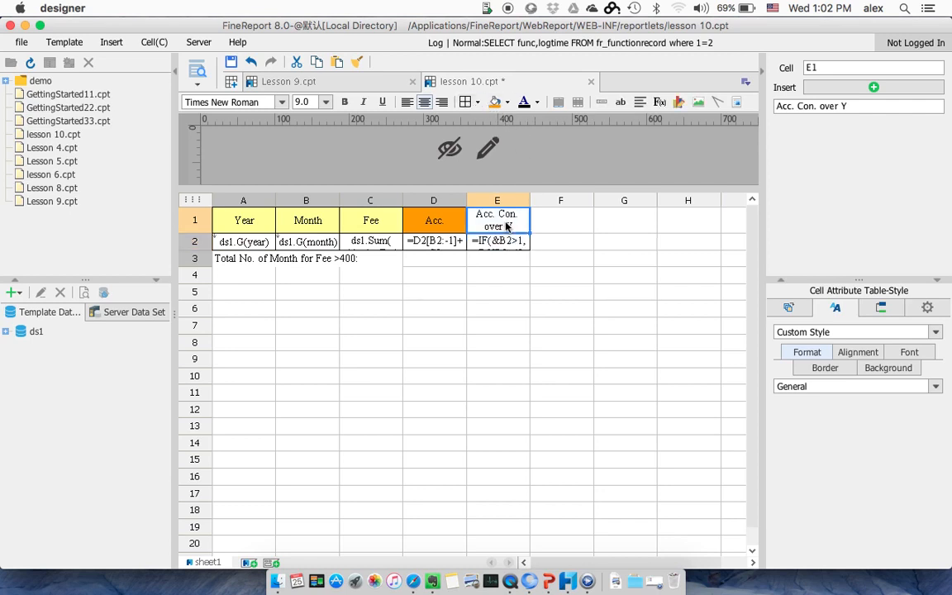
left_click(524, 101)
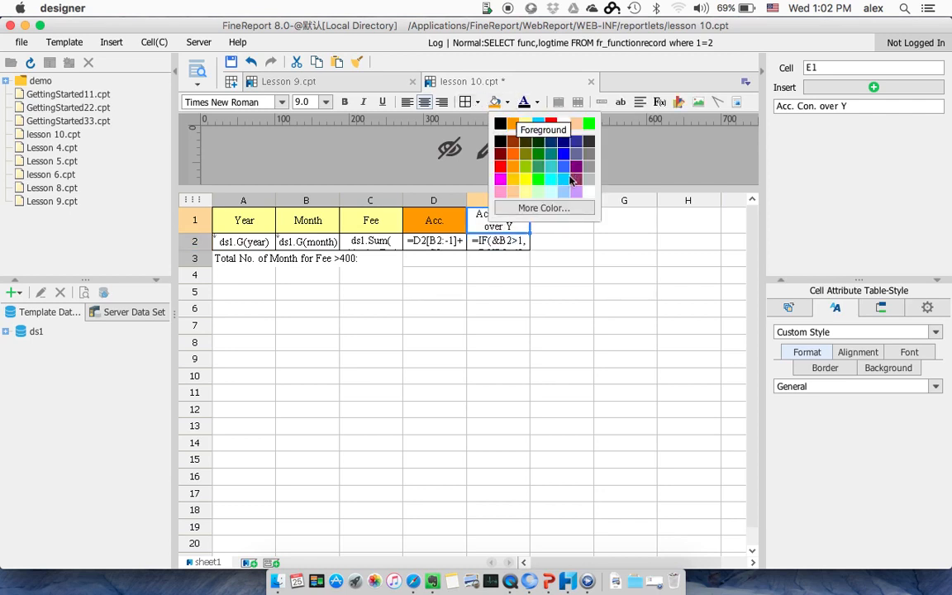
left_click(569, 180)
left_click(499, 275)
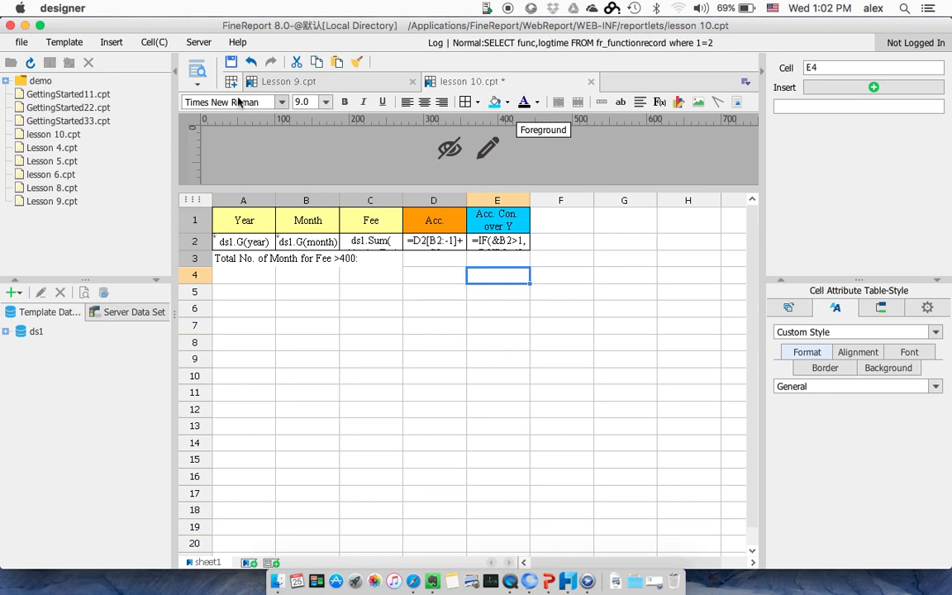
Step: Preview the report in Safari and review the accumulated columns against cell E2's formula definition in the designer
left_click(196, 70)
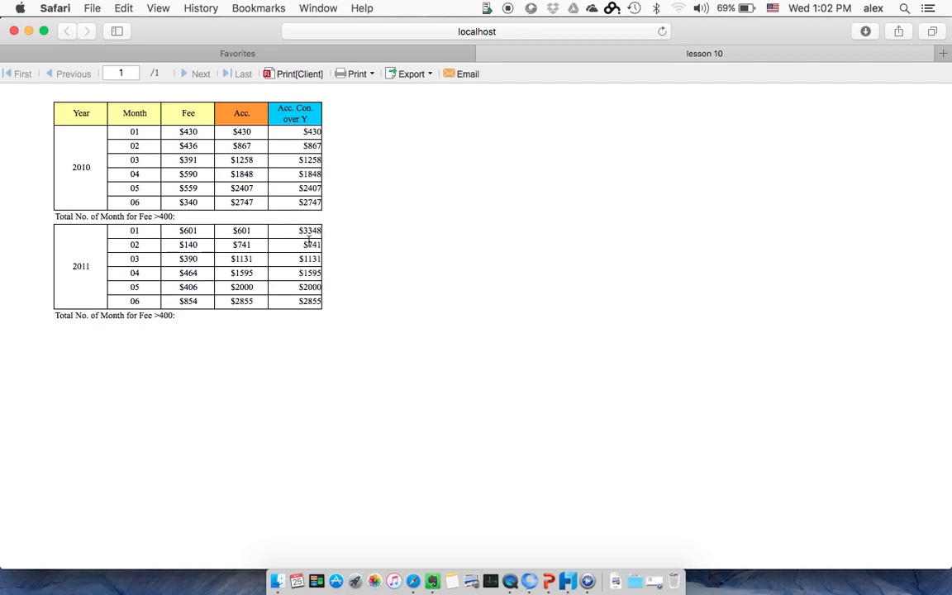
key("super+Tab")
left_click(427, 275)
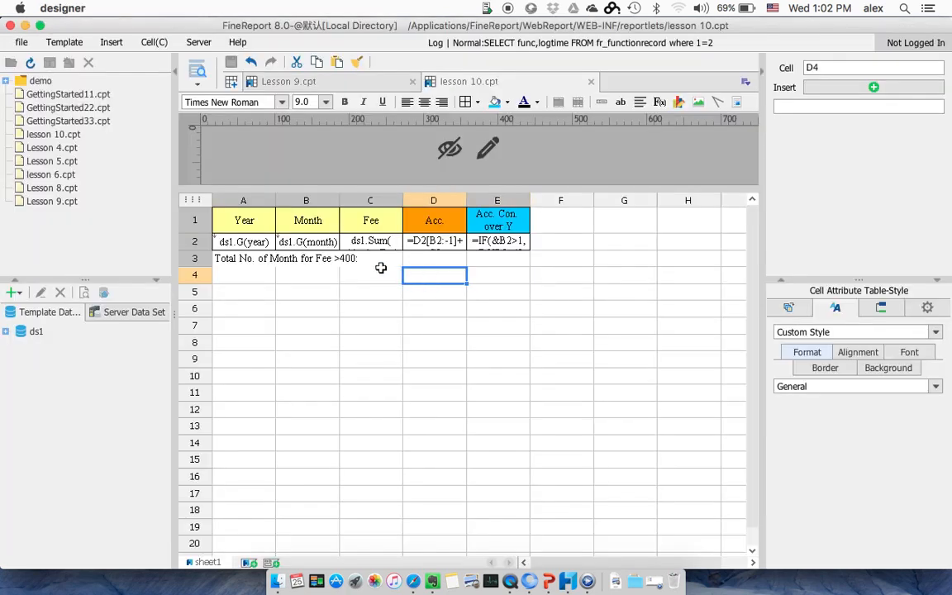
left_click(499, 248)
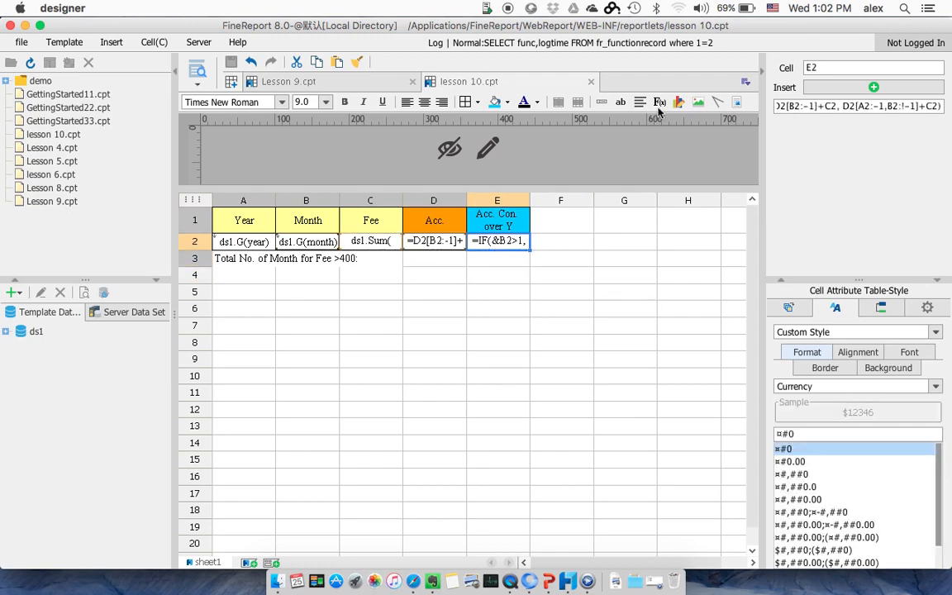
left_click(661, 102)
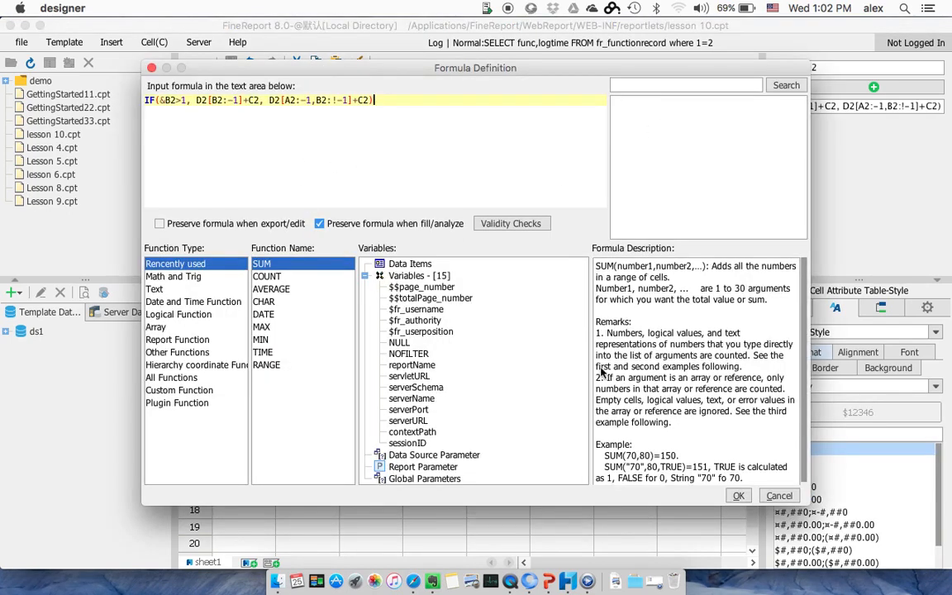
left_click(739, 496)
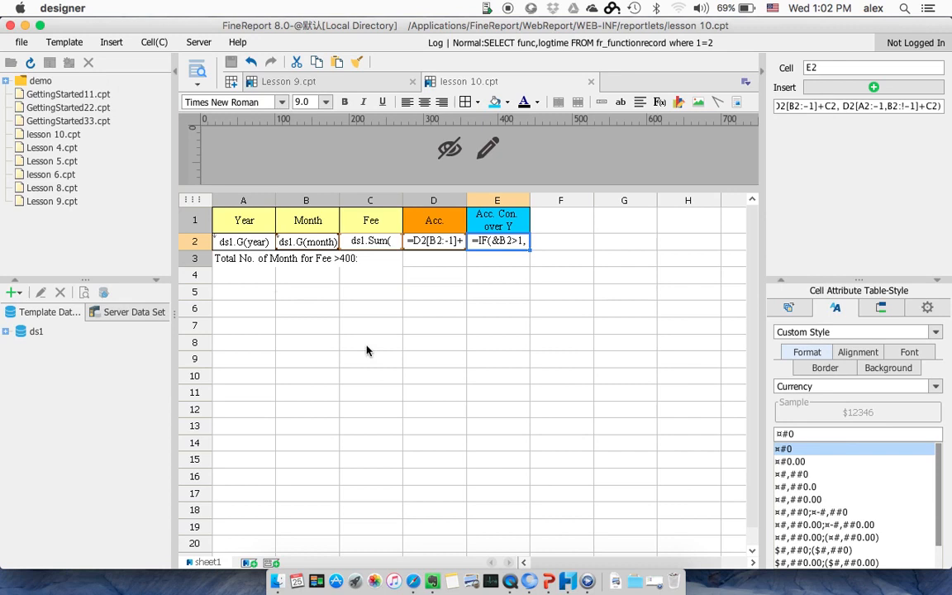
left_click(233, 257)
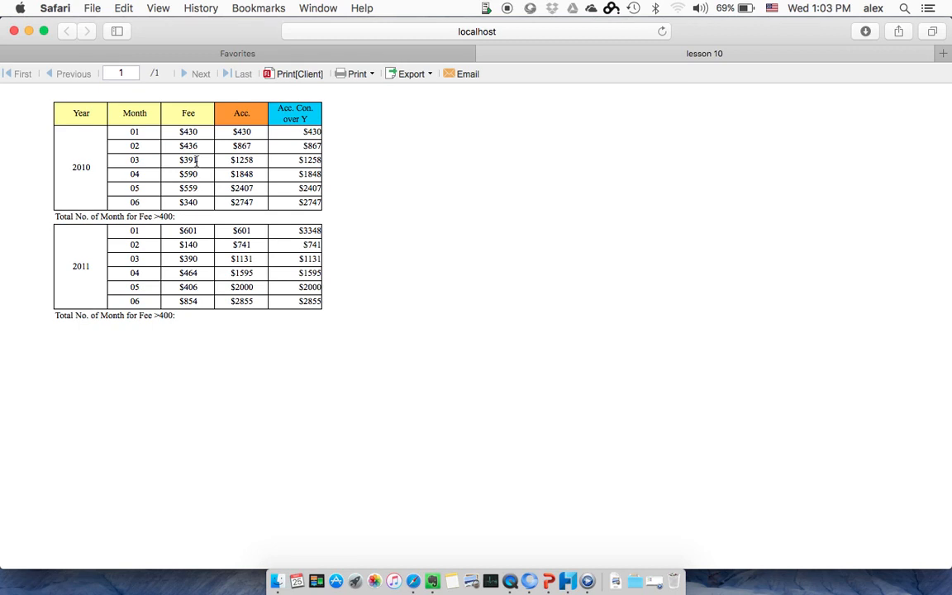
key("super+Tab")
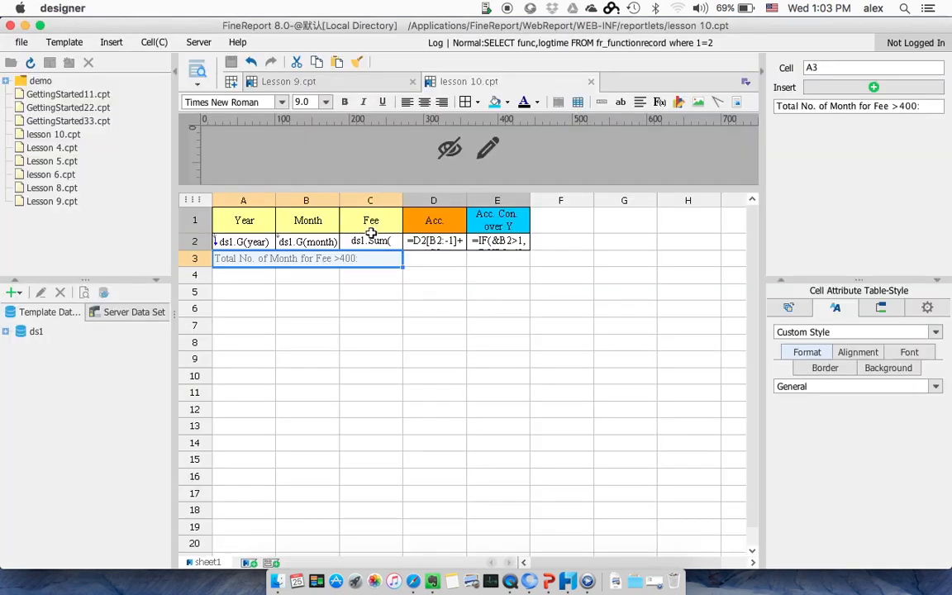
Step: Add a condition attribute to cell C2 that gives the current cell a pink background
left_click(369, 240)
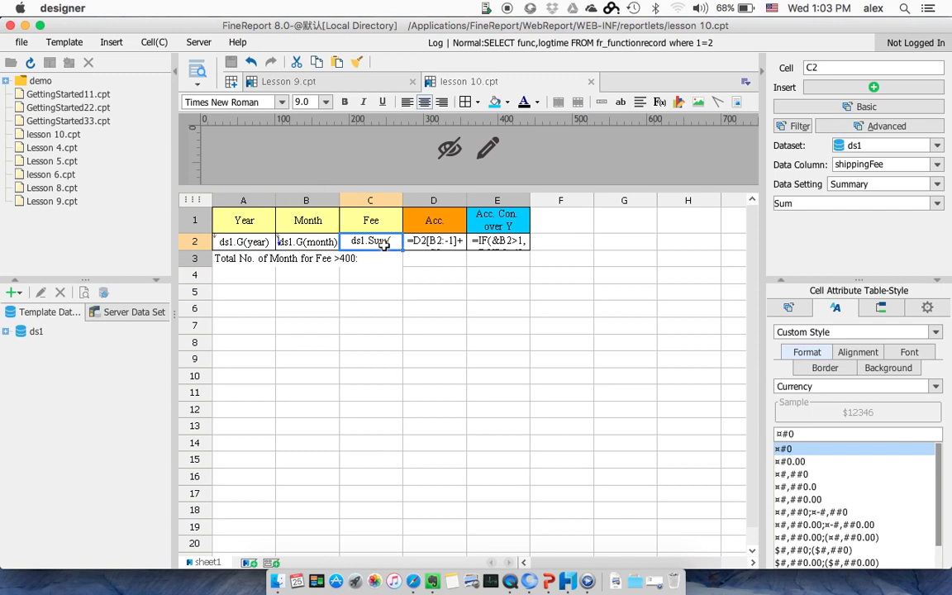
right_click(384, 246)
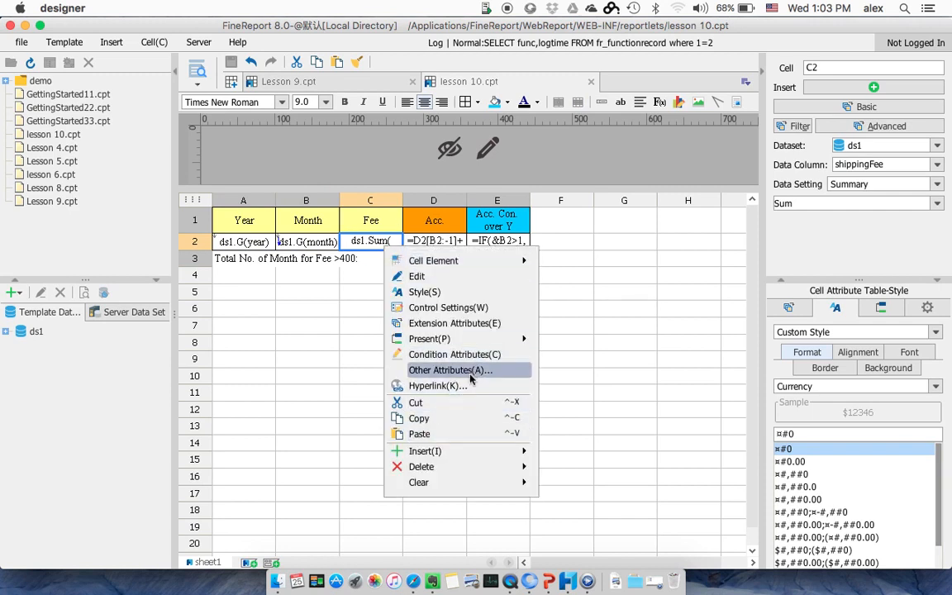
left_click(467, 354)
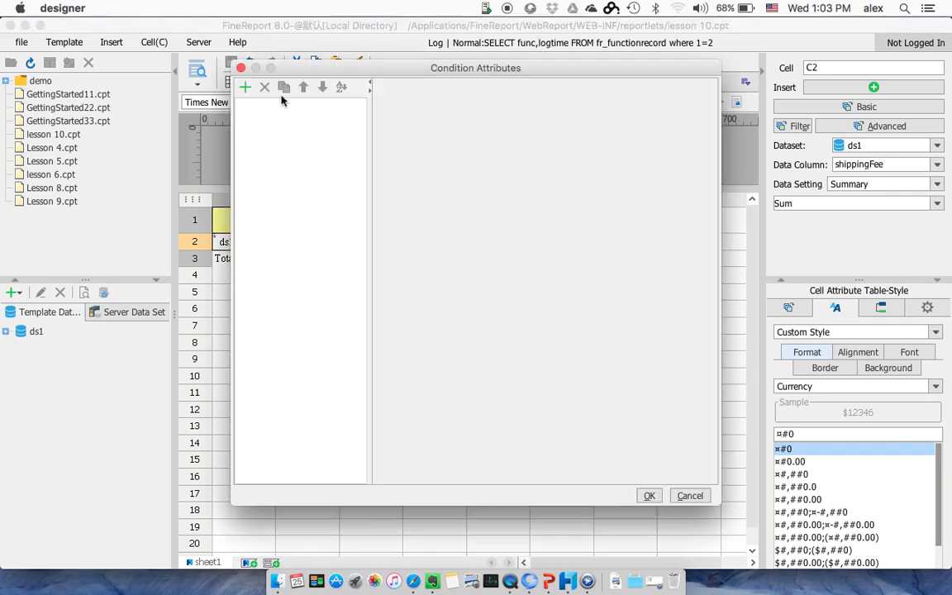
left_click(245, 87)
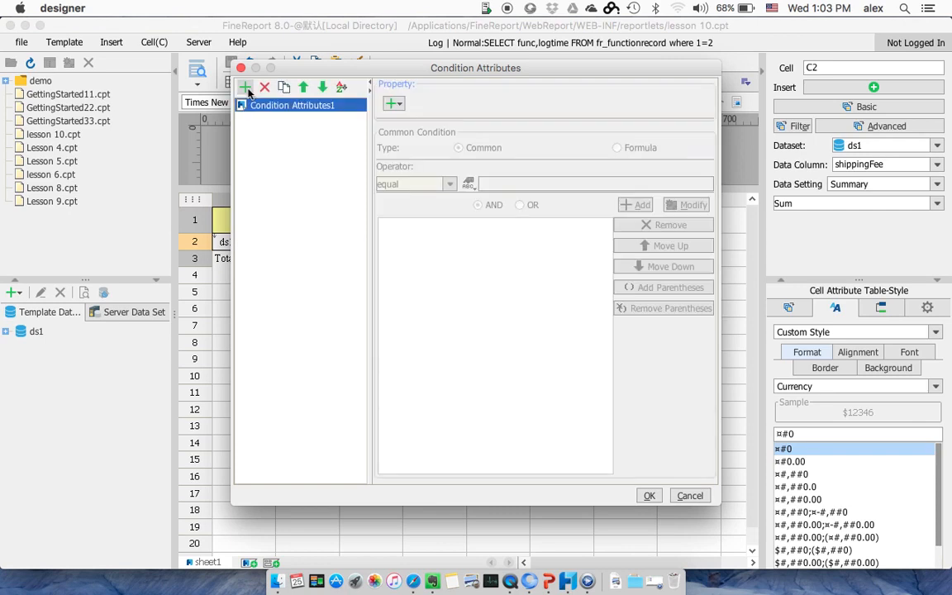
left_click(395, 103)
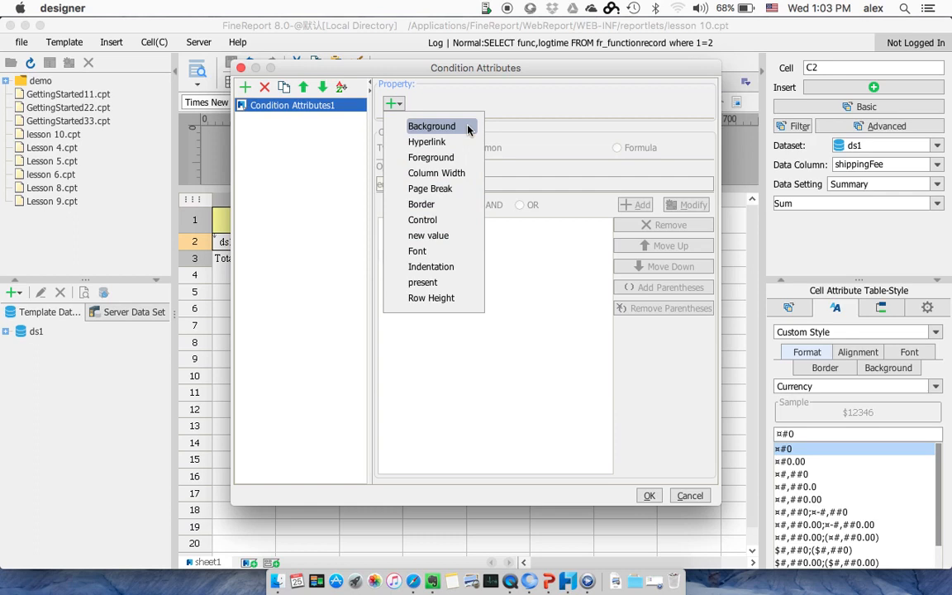
left_click(431, 126)
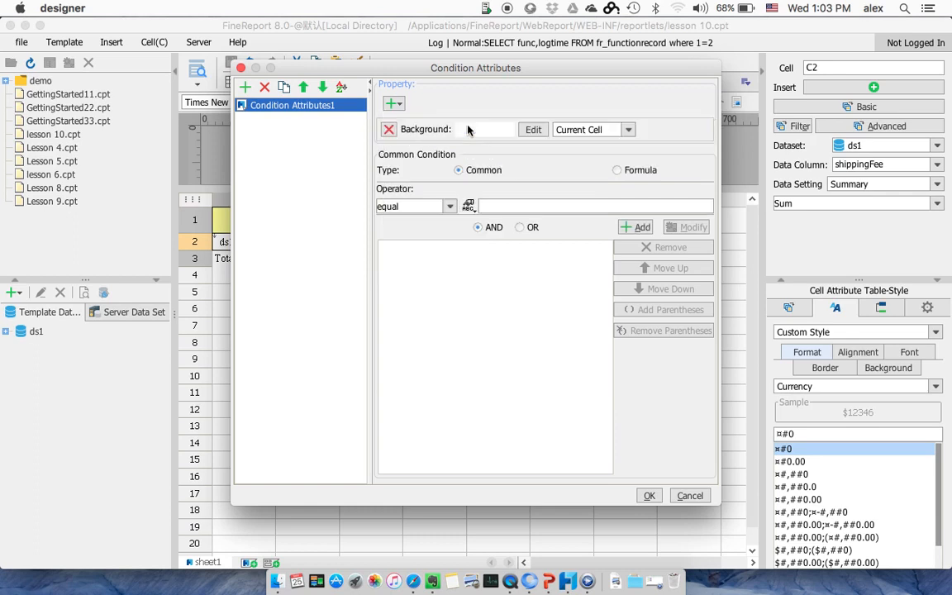
left_click(532, 131)
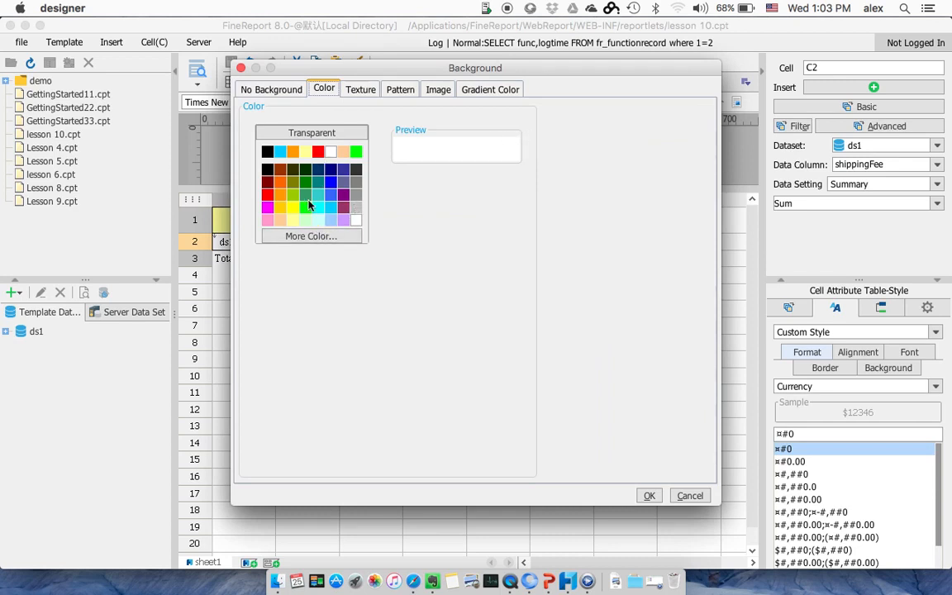
left_click(269, 222)
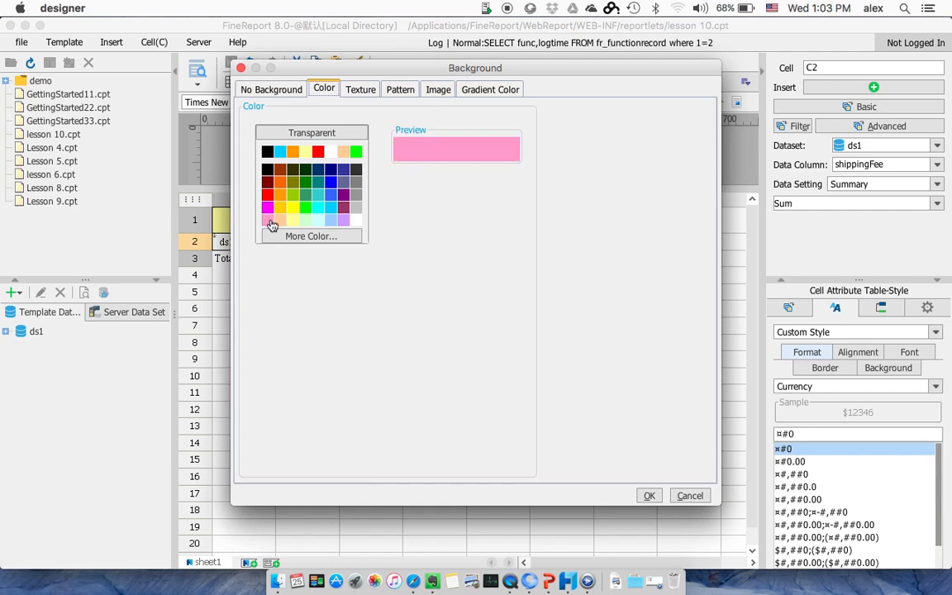
left_click(648, 495)
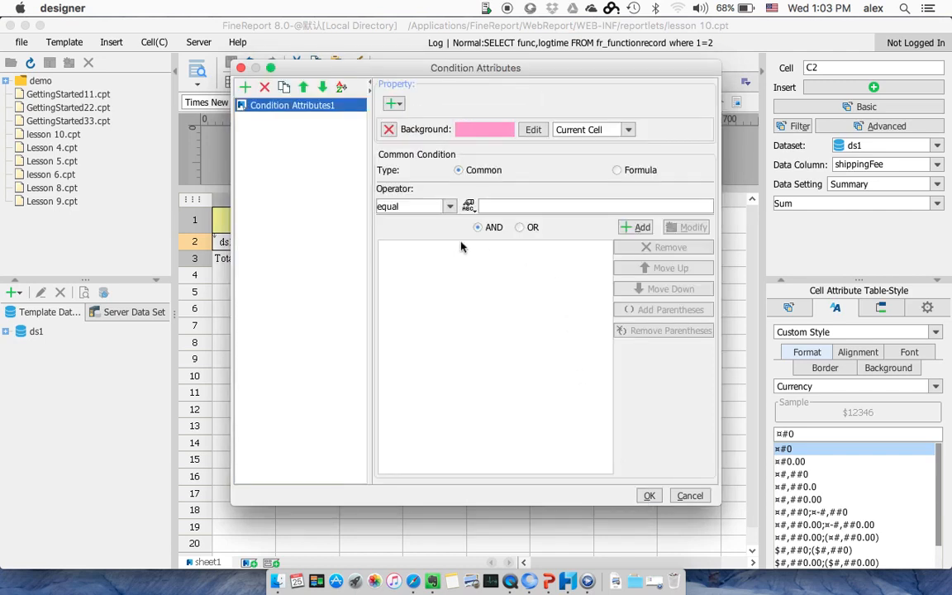
Step: Make the highlight apply when the current value is greater than 400, and accept the condition attributes
left_click(450, 206)
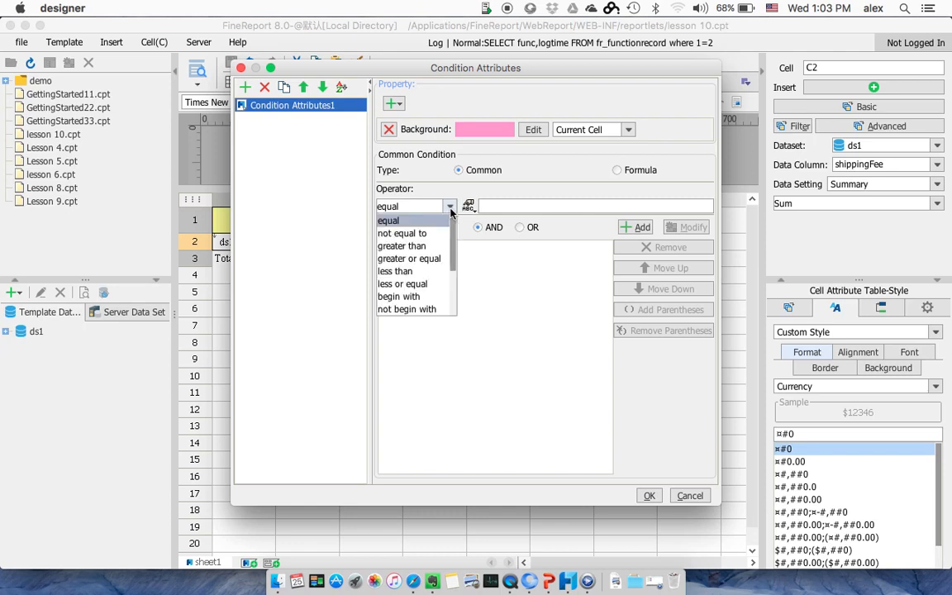
left_click(438, 248)
left_click(511, 207)
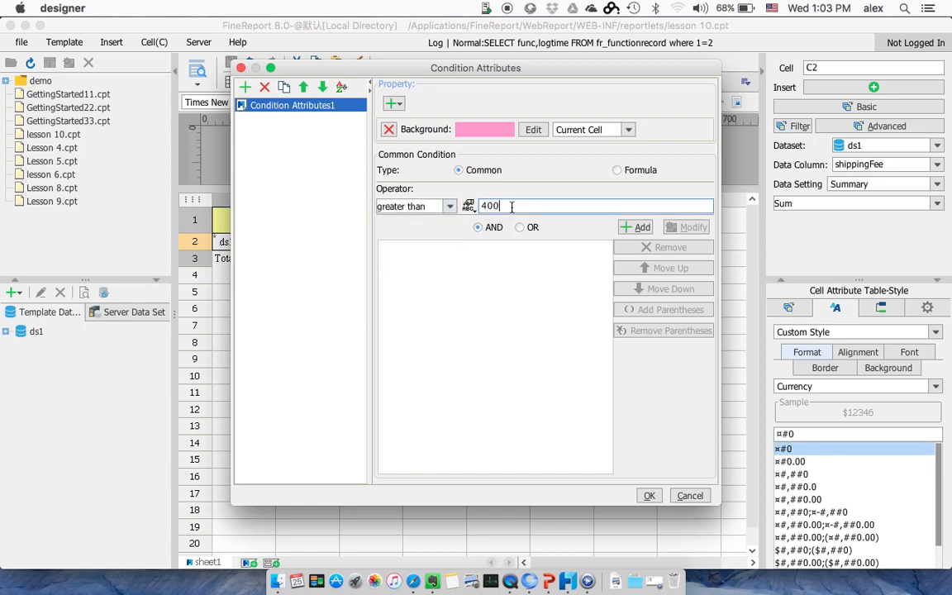
left_click(641, 230)
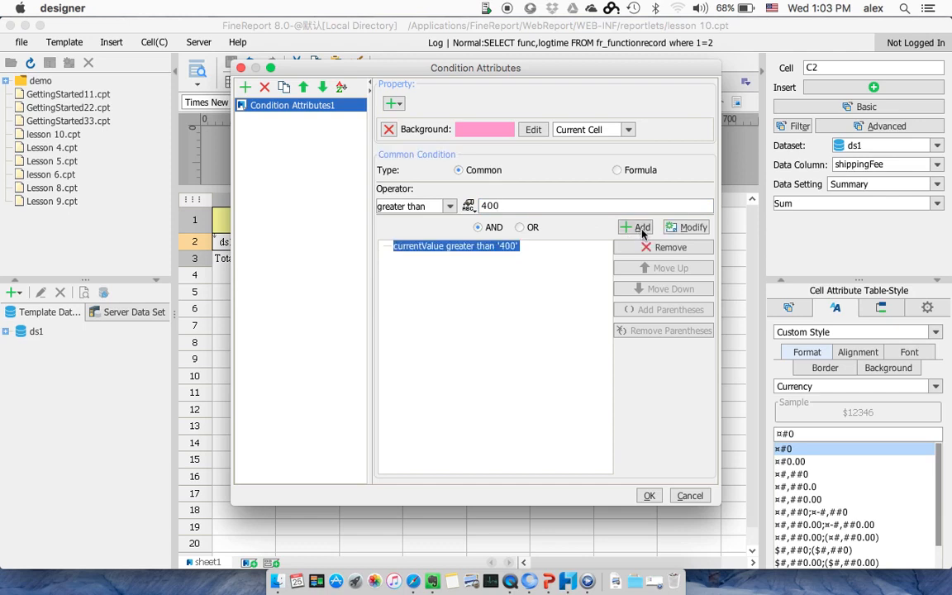
left_click(649, 496)
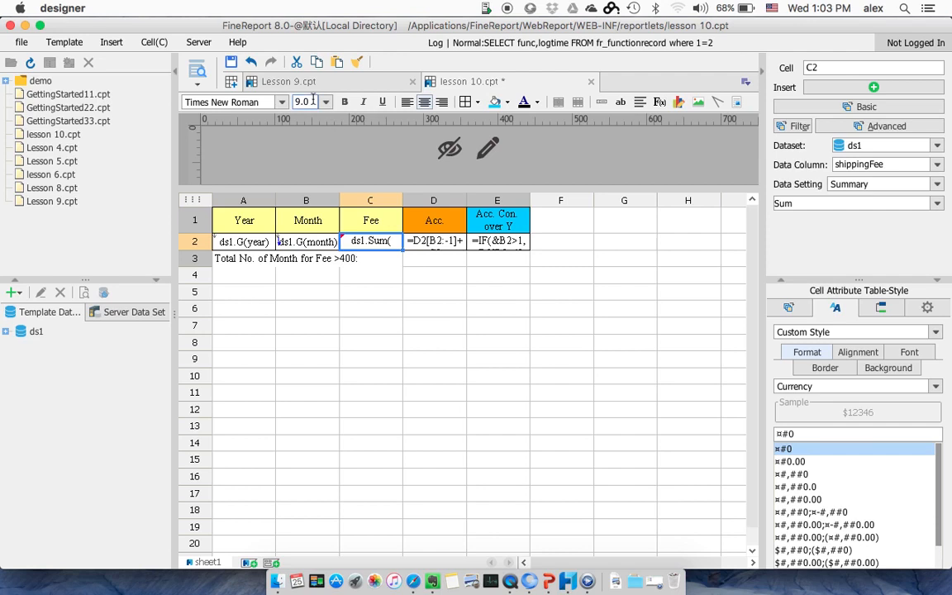
Step: Preview the report in Safari to check the fee highlighting, and return to the designer
left_click(196, 68)
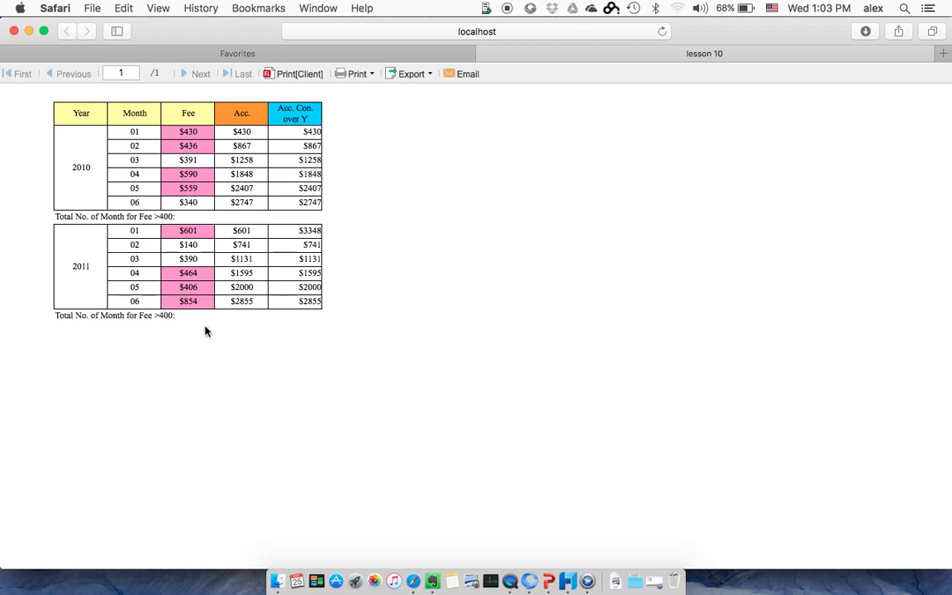
key("super+Tab")
left_click(365, 258)
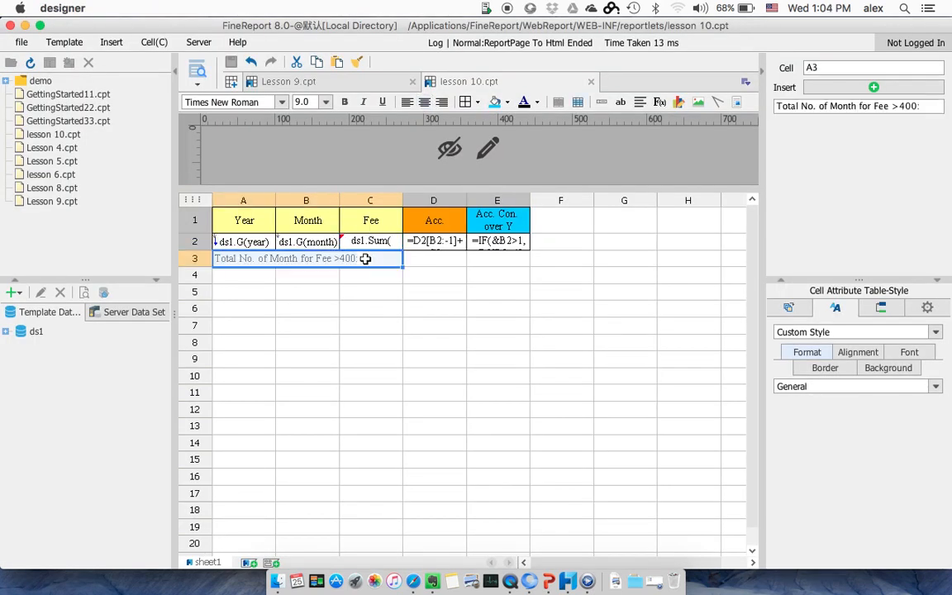
Step: Open the formula definition for cell D3 and enter Count(B2[!0])
left_click(429, 261)
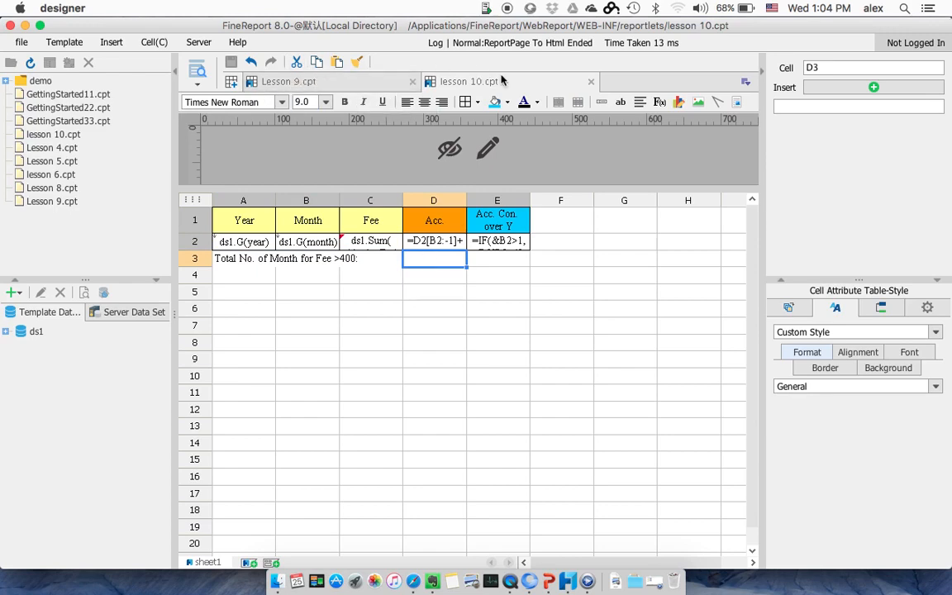
left_click(659, 102)
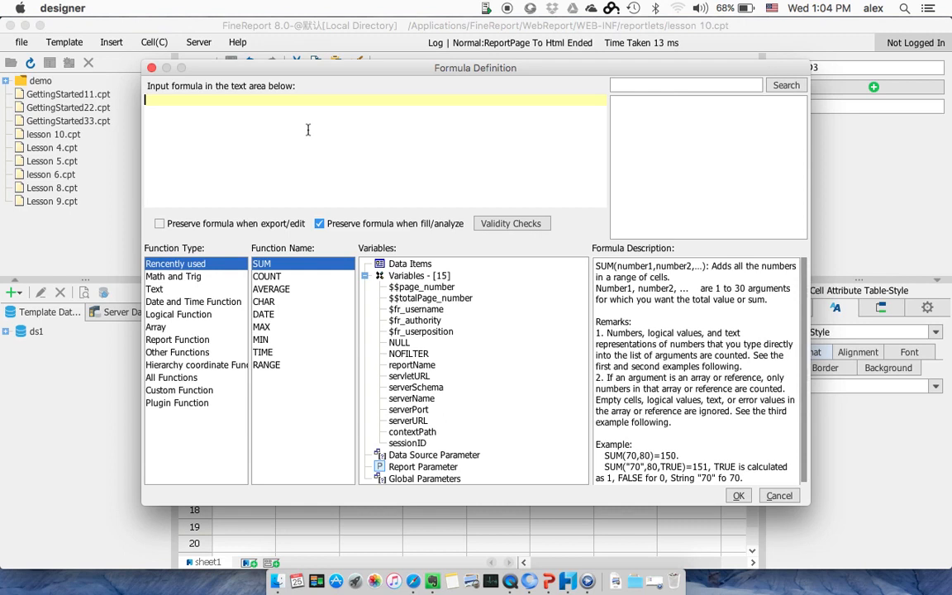
type("Count")
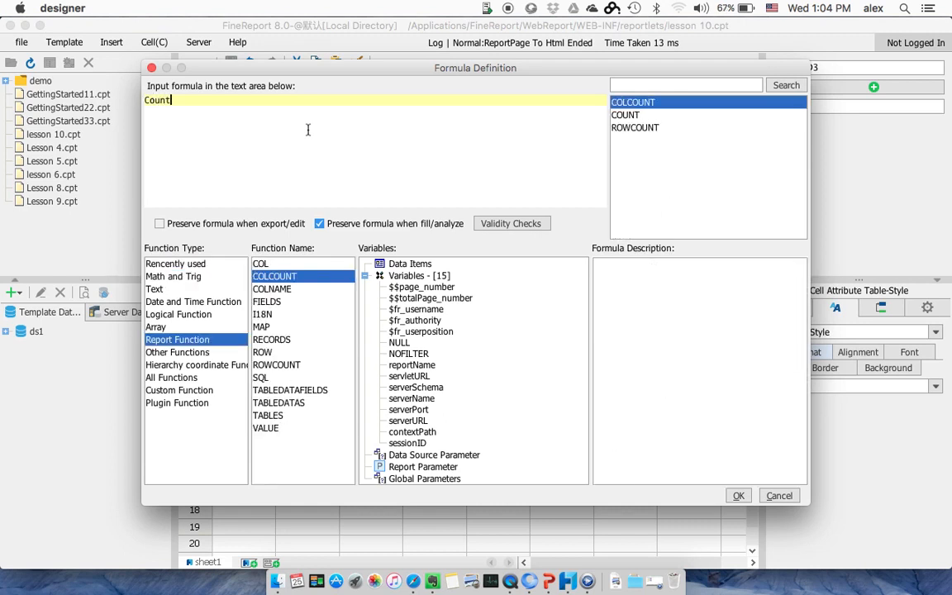
type("(")
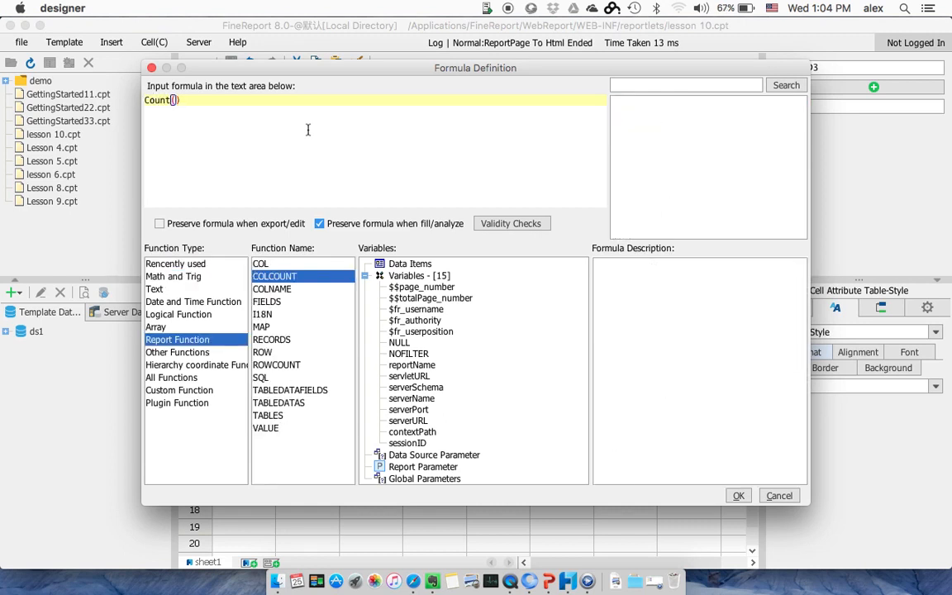
type(" B2")
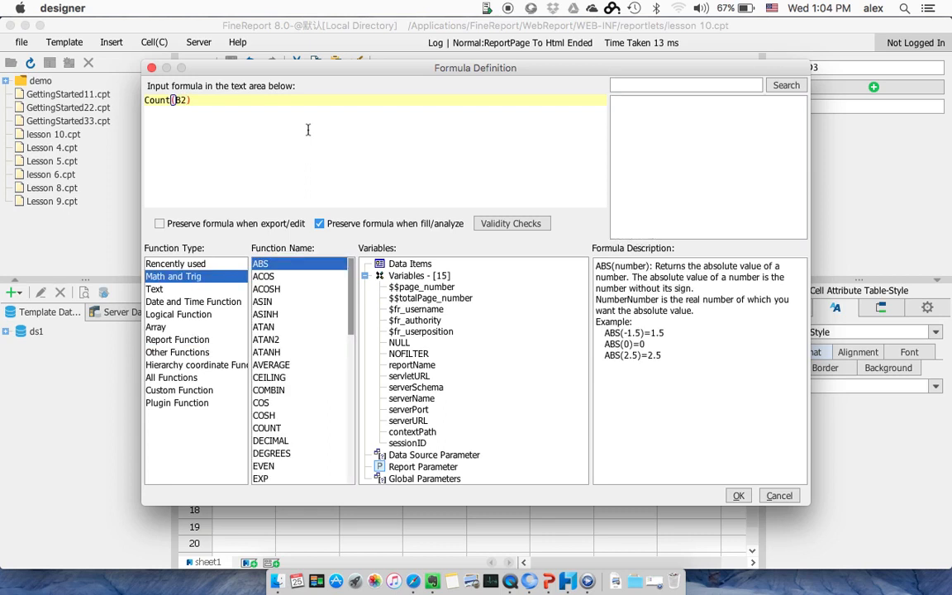
type("[!0]{}")
Step: Append the condition {A2=$A2} to B2[!0] inside the Count formula for cell D3
key("Left")
type("A2")
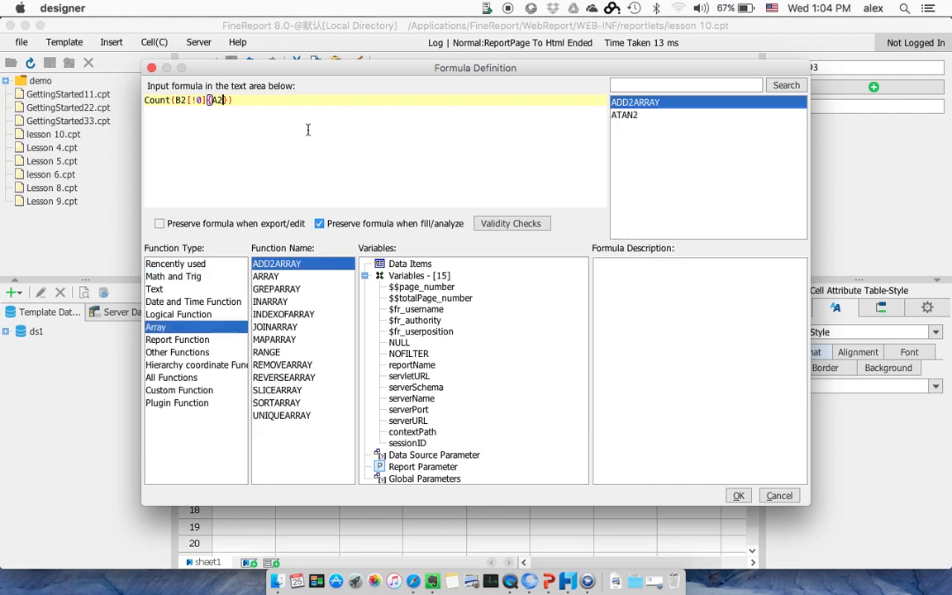
type("=A2")
key("BackSpace")
key("BackSpace")
type("$A2,")
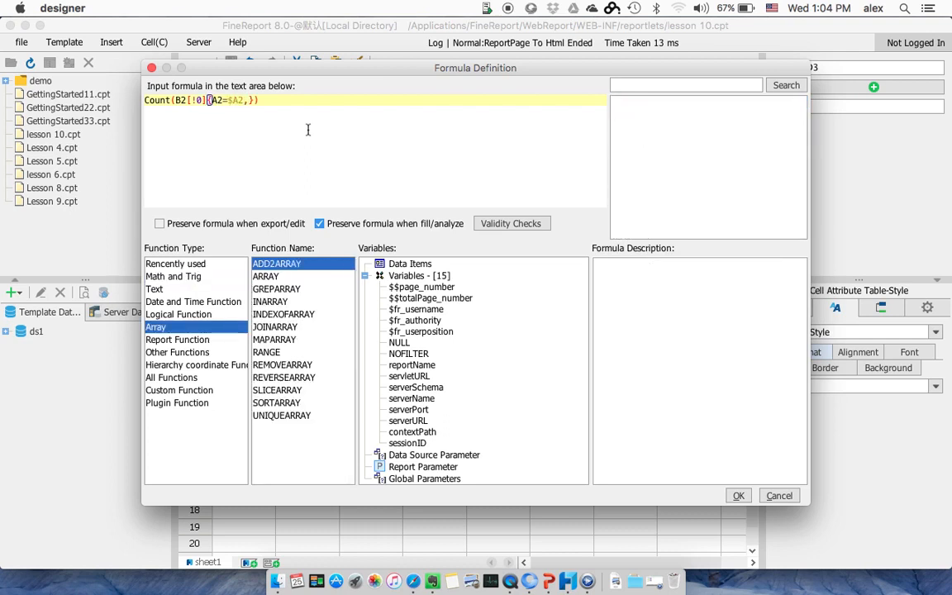
key("BackSpace")
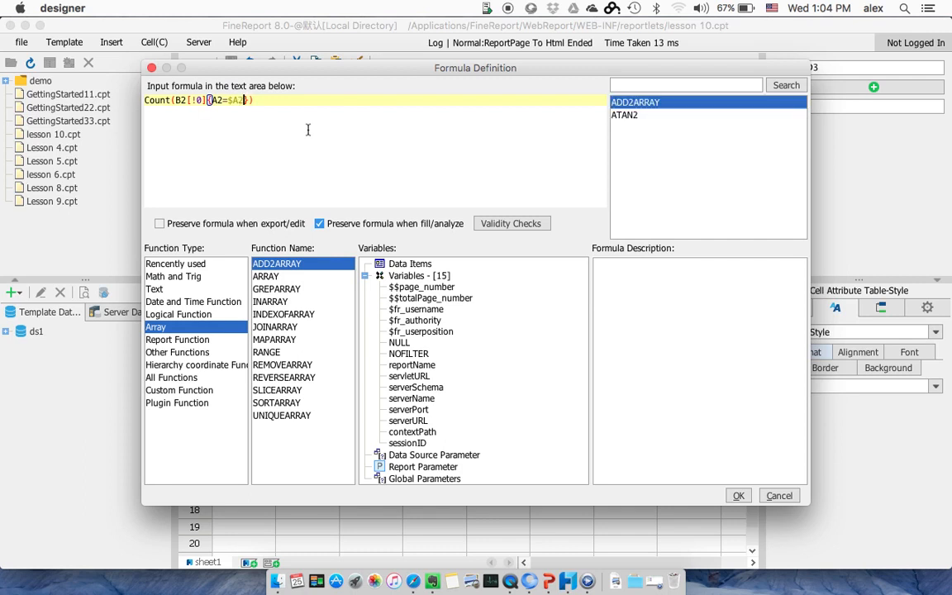
Step: Extend the condition in braces with && C2>400, check the formula's validity and accept it for cell D3
type("&& ")
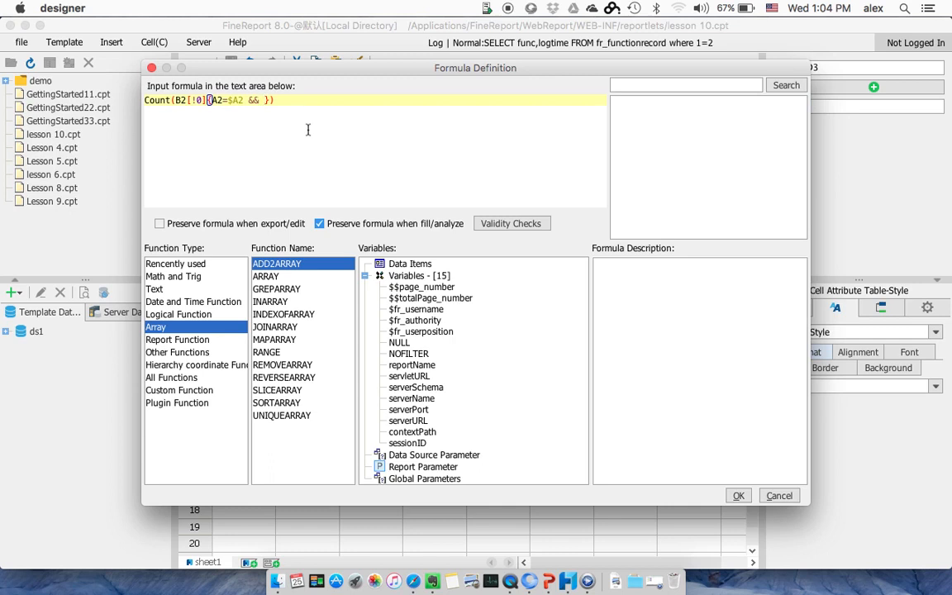
type("C2>400")
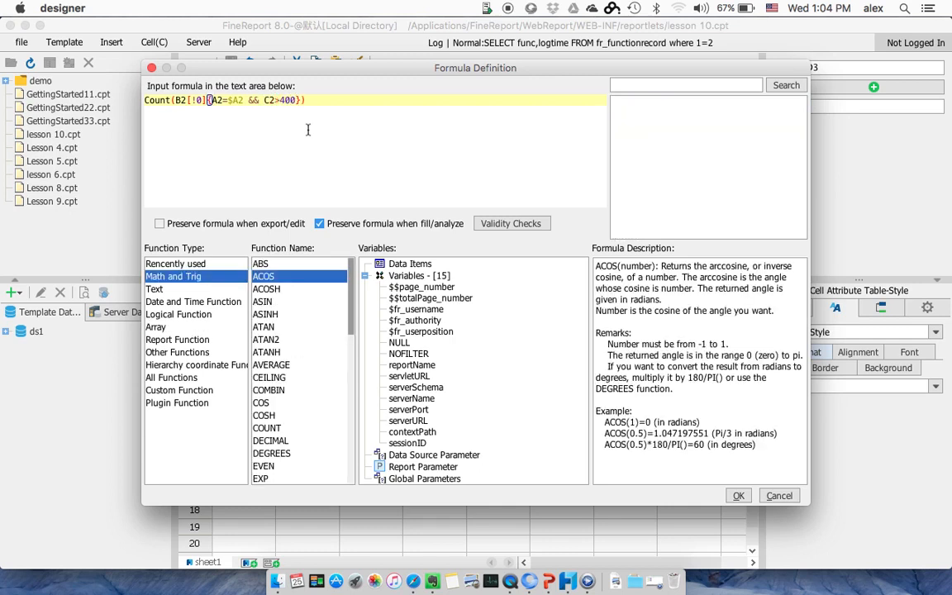
left_click(511, 223)
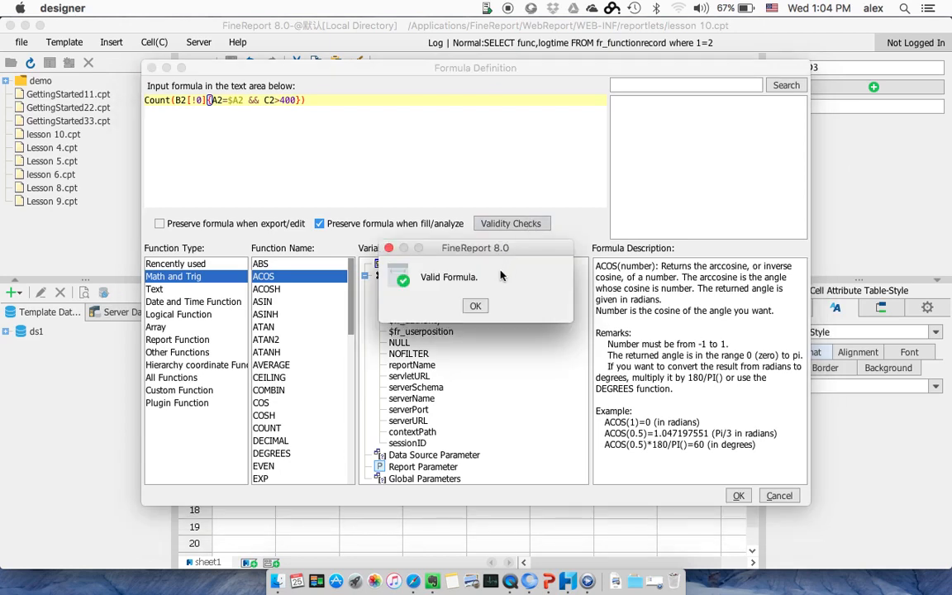
left_click(475, 306)
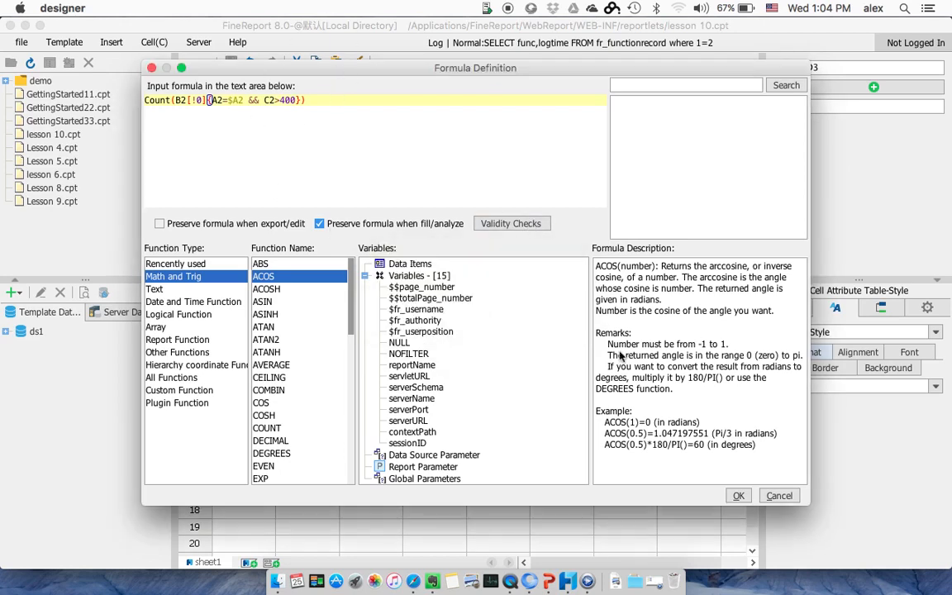
left_click(738, 495)
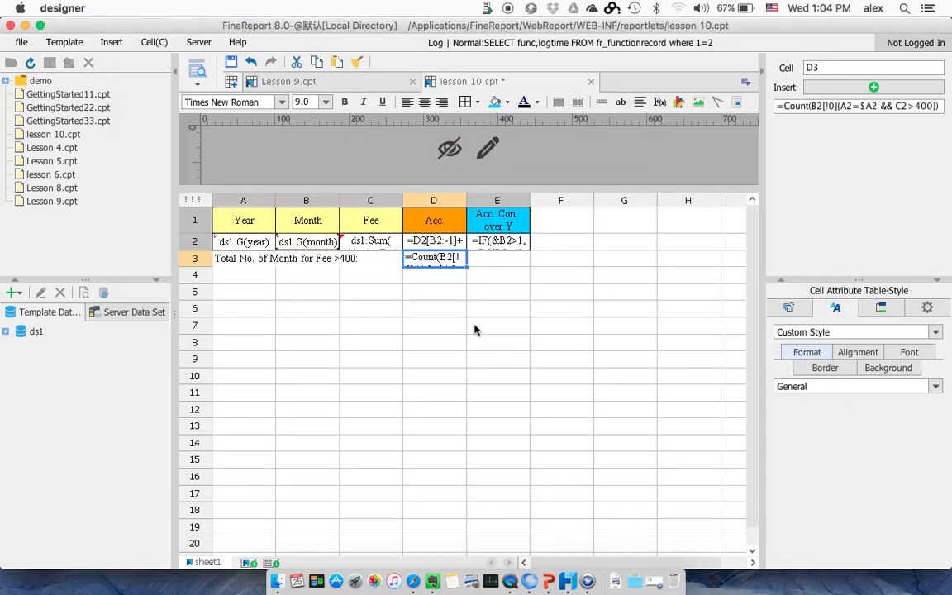
Step: Preview the report in Safari to check the count of months with fees above 400, and return to the designer
left_click(196, 69)
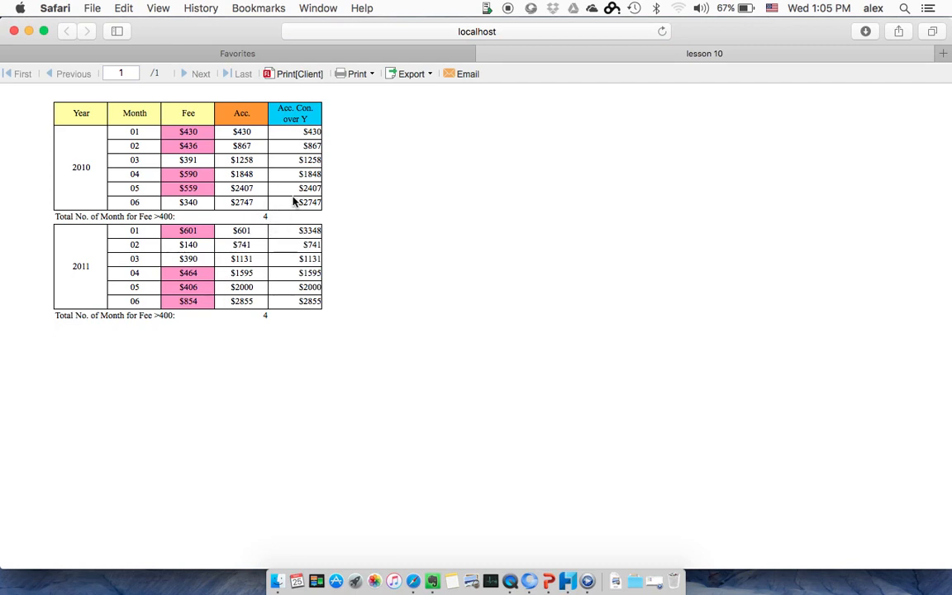
key("super+Tab")
left_click(550, 259)
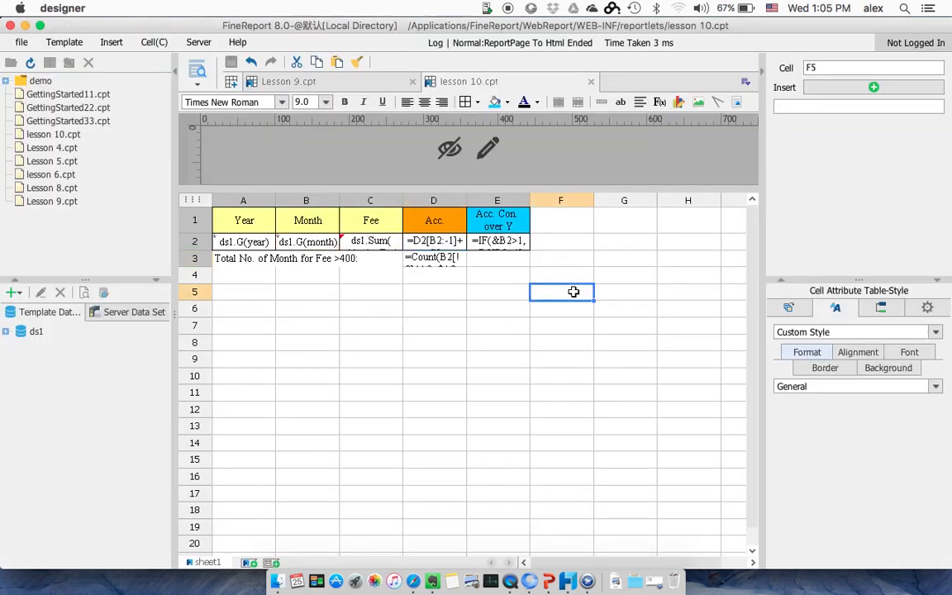
Step: Make row 3 slightly taller and set the count formula in cell D3 to bold
left_click(315, 258)
mouse_move(198, 266)
left_mouse_down()
mouse_move(204, 284)
mouse_move(201, 275)
left_mouse_up()
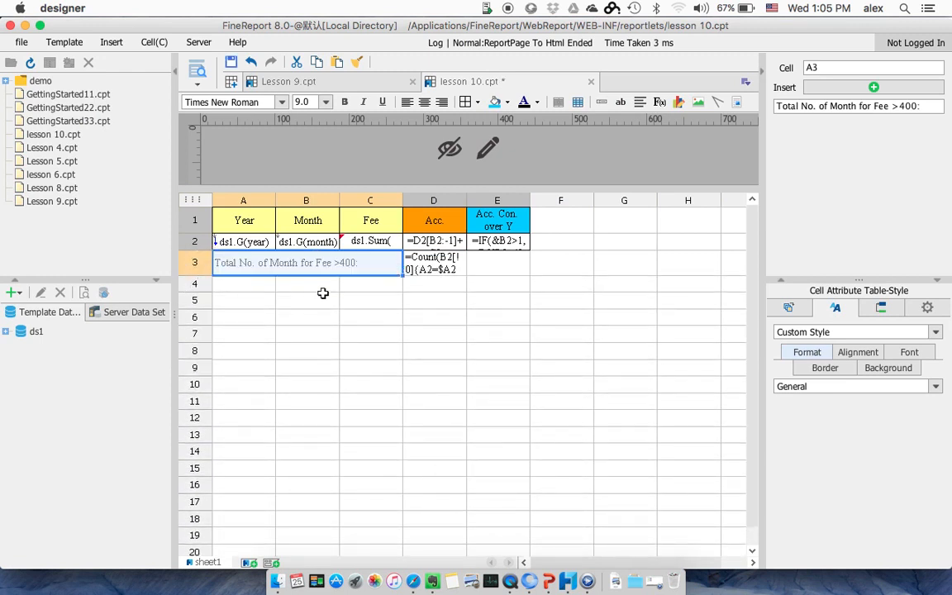
left_click(323, 296)
left_click(429, 269)
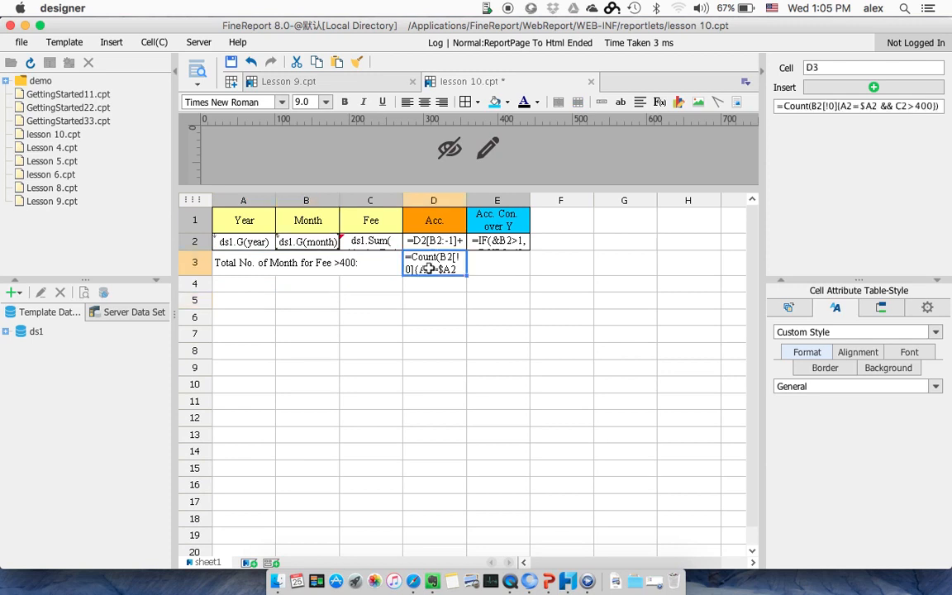
left_click(345, 102)
Step: Save the lesson 10 template and preview the formatted report in Safari
left_click(233, 62)
left_click(196, 66)
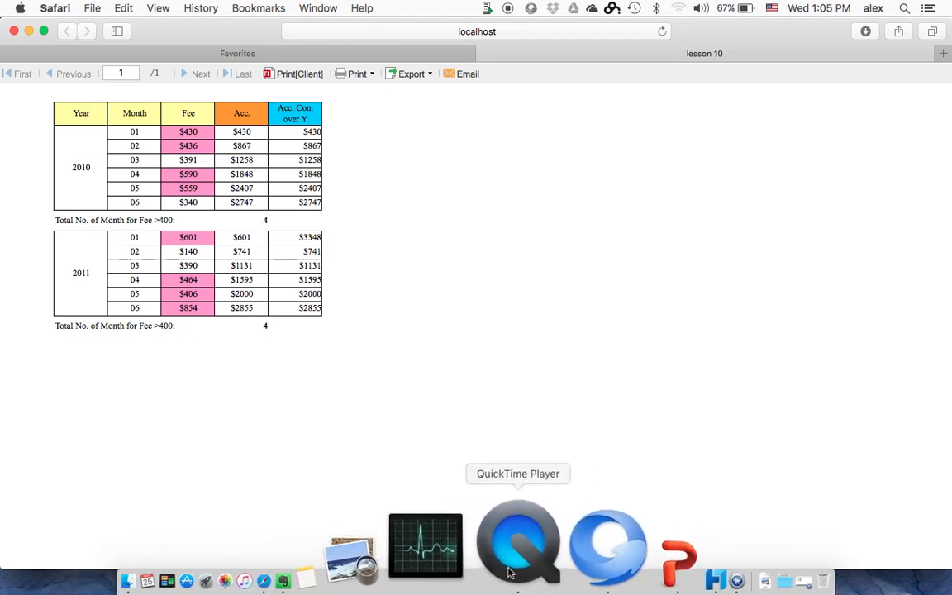
Step: Switch to the PowerPoint slide show, advance from the Lesson 10 formulas to the closing slide and end the show
left_click(547, 568)
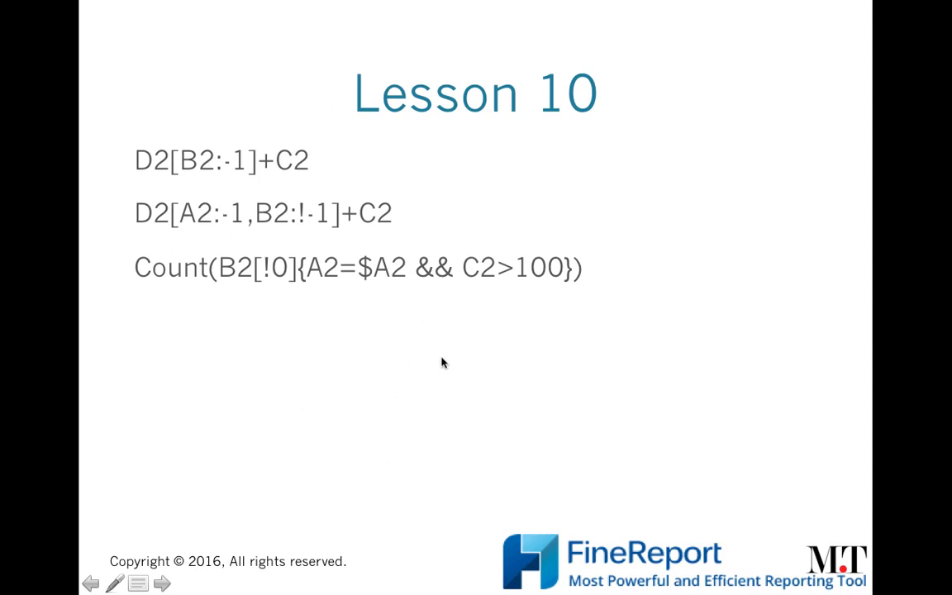
key("Right")
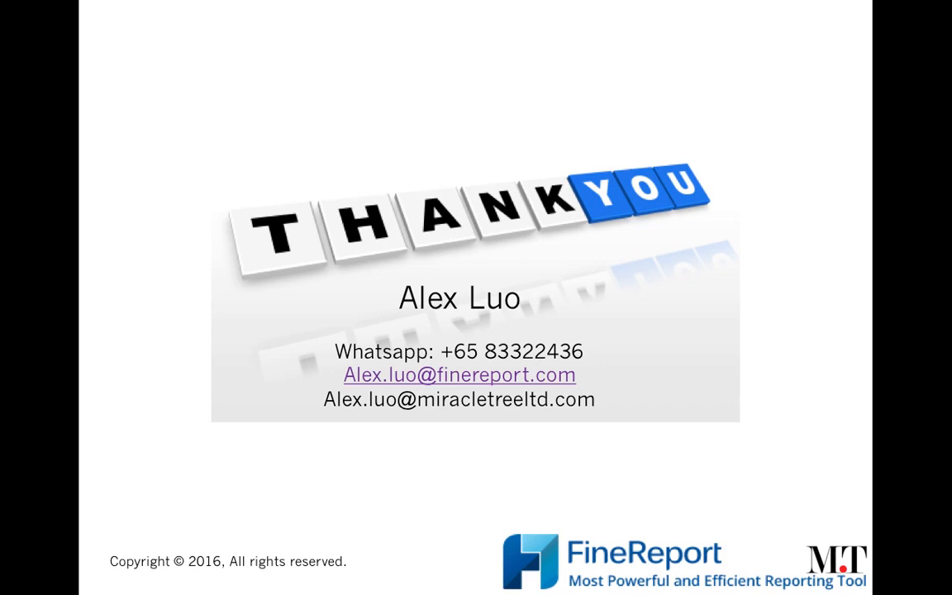
key("Escape")
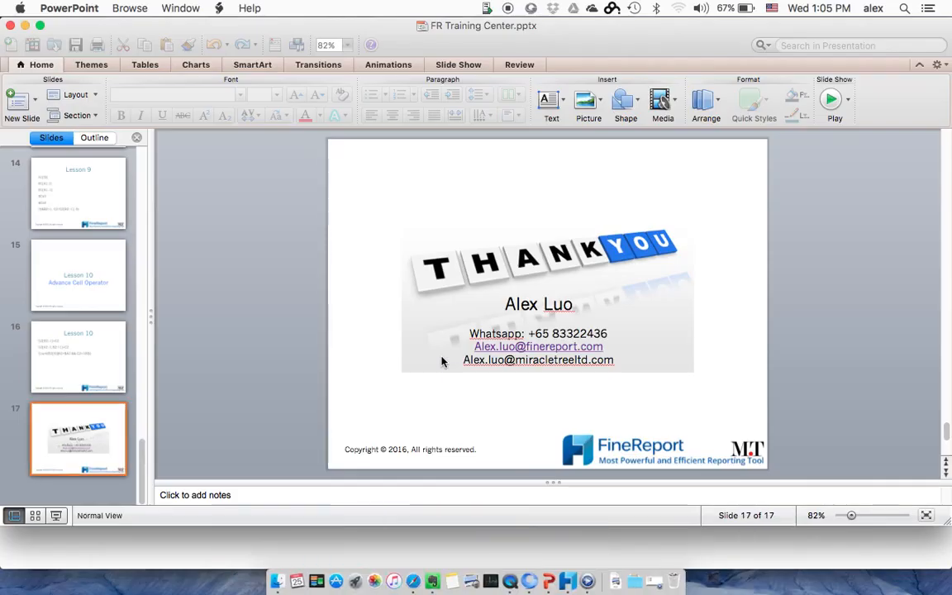